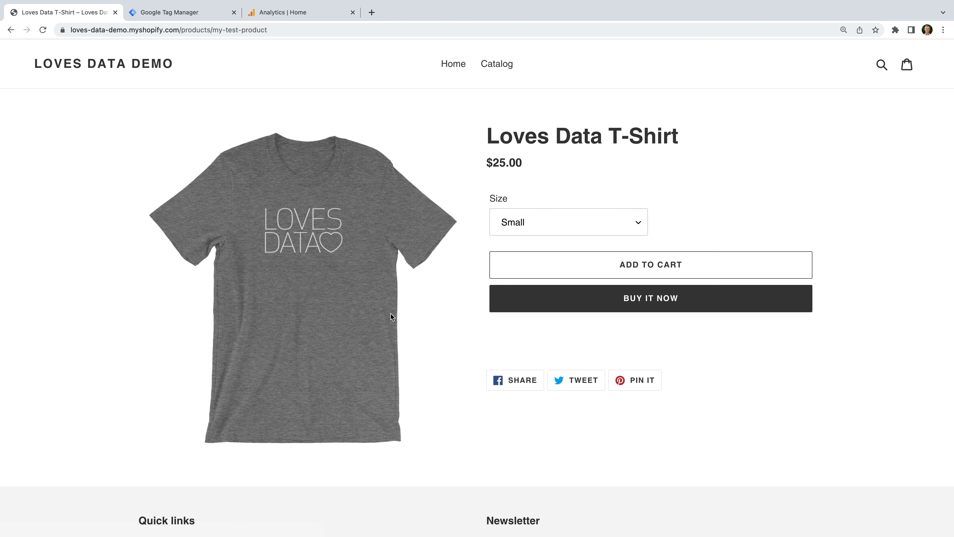
# Add the Small T-Shirt to the cart and start checkout.
pyautogui.click(555, 265)
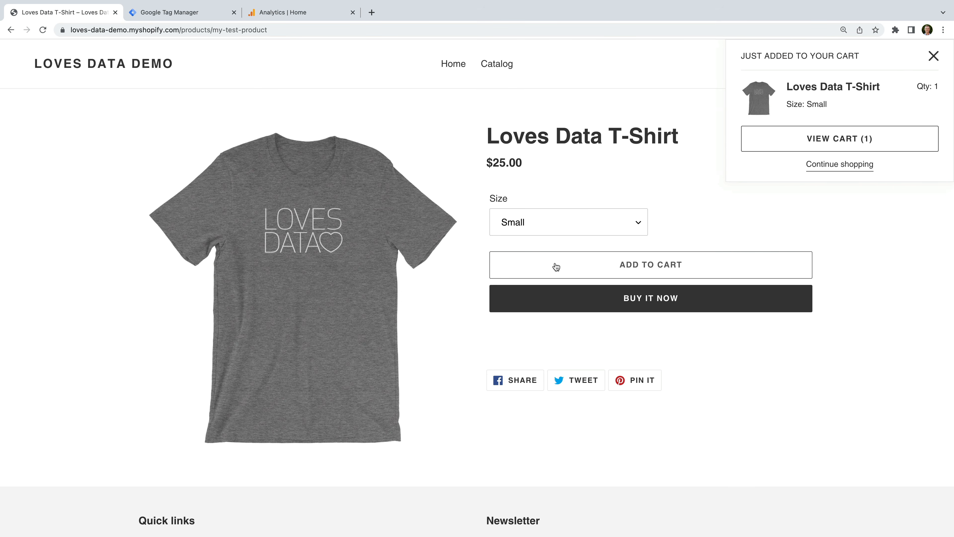
pyautogui.click(803, 145)
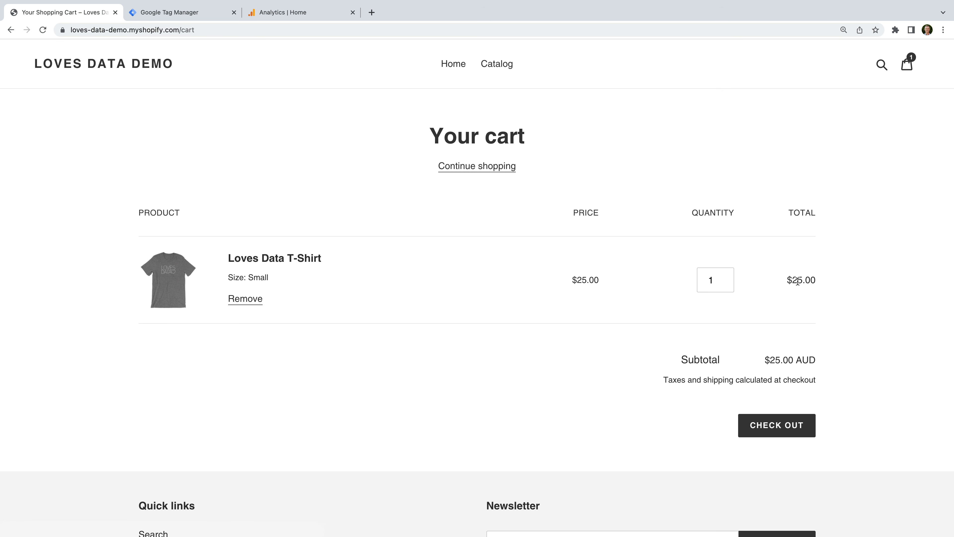
pyautogui.click(770, 417)
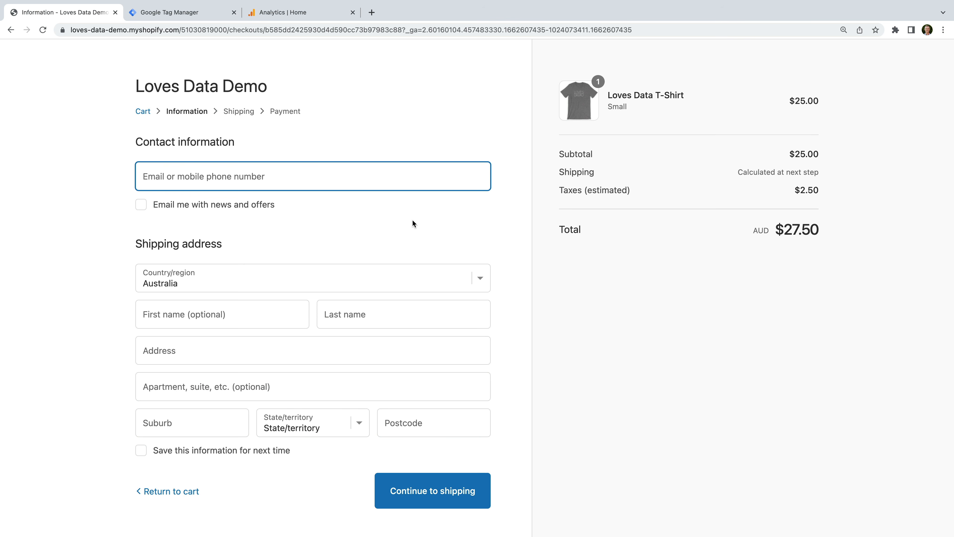
# Enter the contact email, the customer's first and last name, street address and suburb.
pyautogui.click(377, 197)
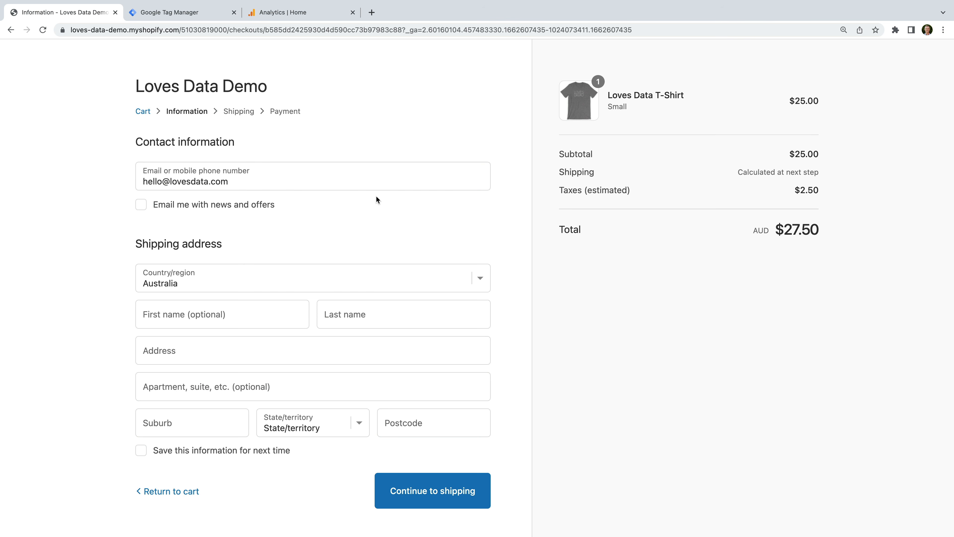
pyautogui.click(279, 321)
pyautogui.write('Benjamin')
pyautogui.press('Tab')
pyautogui.write('Mangold')
pyautogui.press('Tab')
pyautogui.write('Sydney')
pyautogui.press('Tab')
pyautogui.press('Tab')
pyautogui.write('Sydney')
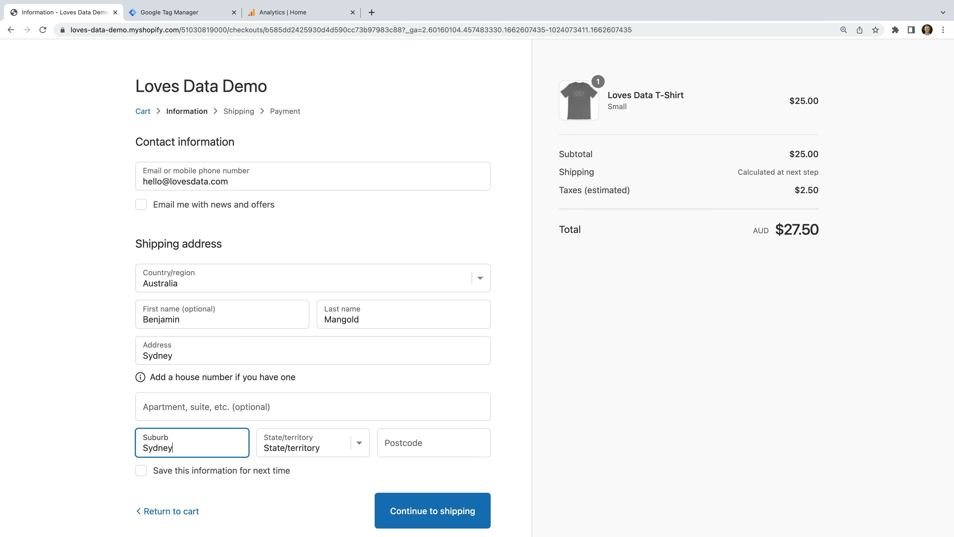
# Choose New South Wales as the state, enter the postcode, and continue to shipping.
pyautogui.click(347, 444)
pyautogui.press('Return')
pyautogui.press('Tab')
pyautogui.write('2000')
pyautogui.click(511, 413)
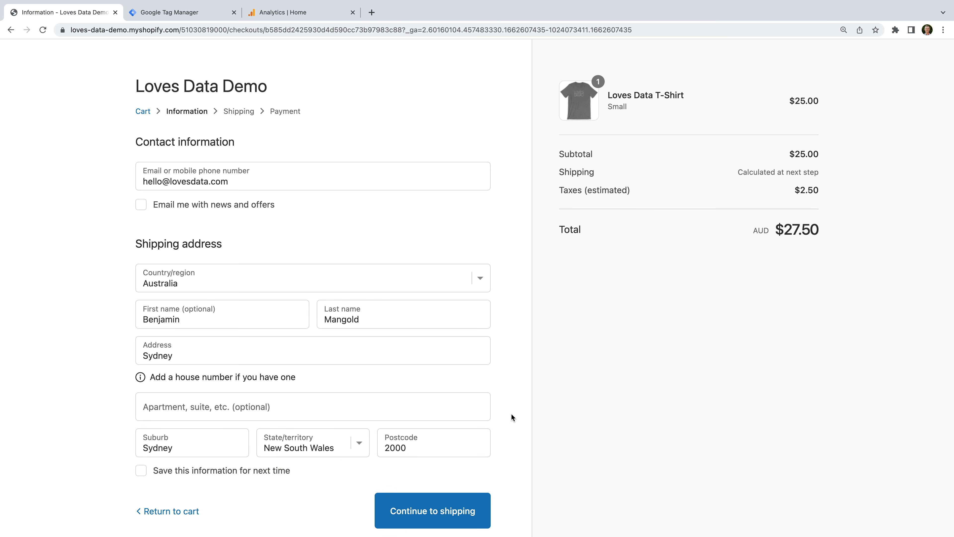
pyautogui.click(461, 503)
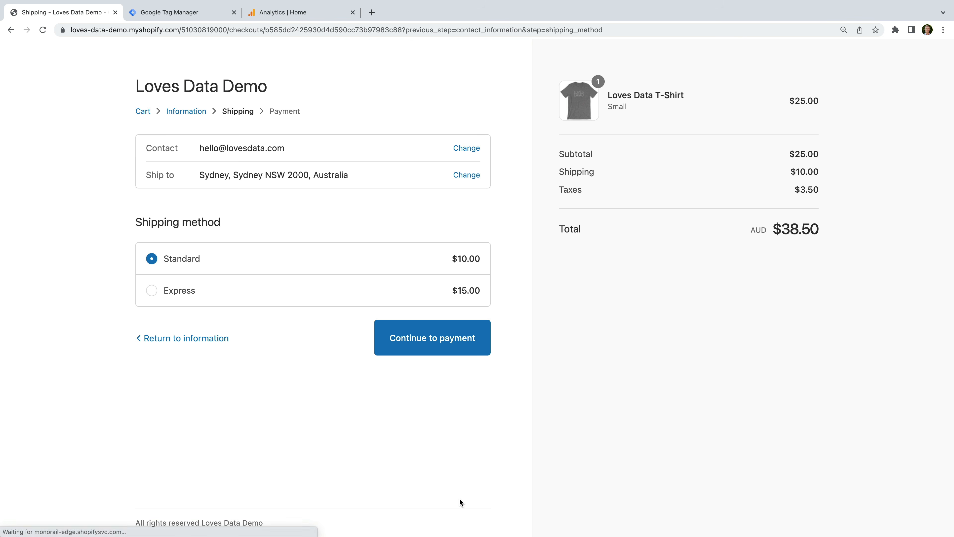
# Keep Standard shipping, enter the test card number, cardholder name, expiry and security code, and pay.
pyautogui.click(454, 344)
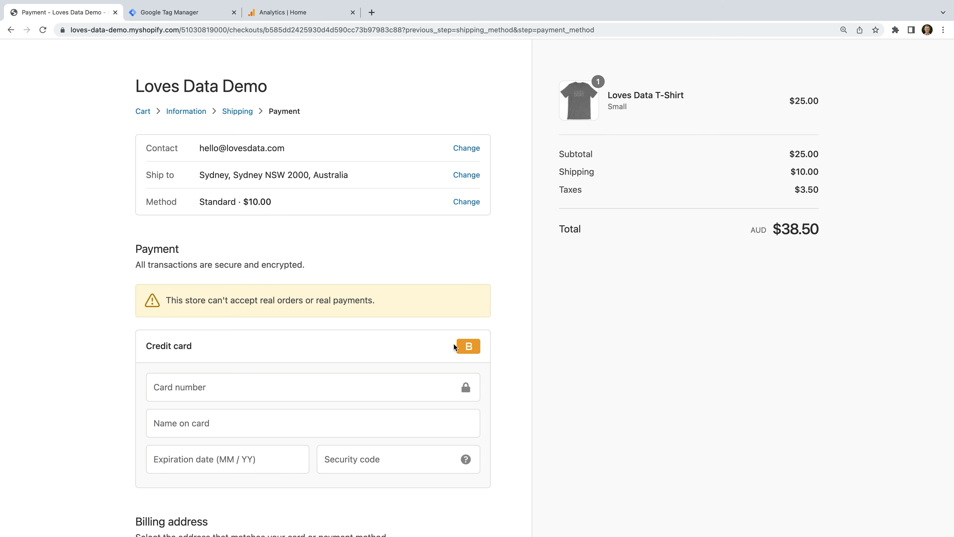
pyautogui.scroll(-2, 454, 346)
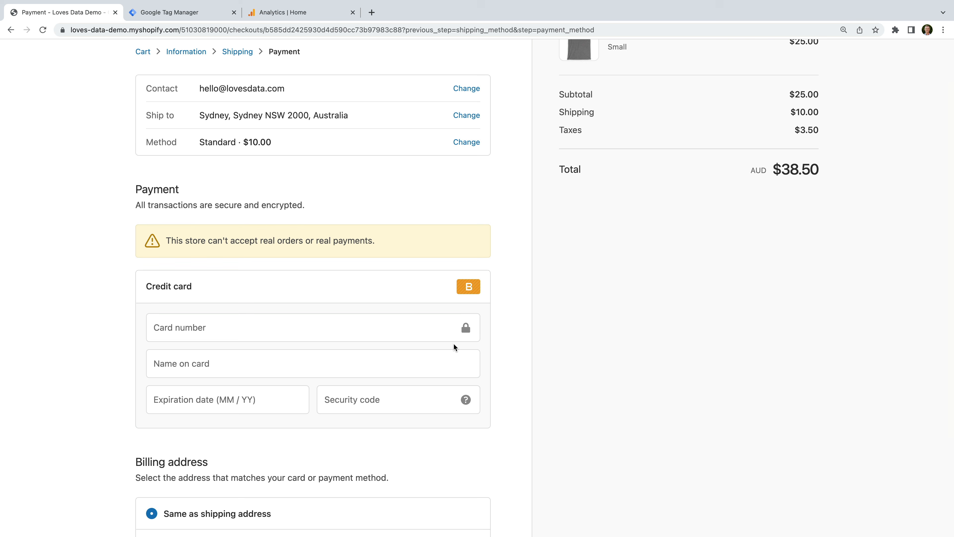
pyautogui.click(362, 337)
pyautogui.write('1')
pyautogui.click(273, 360)
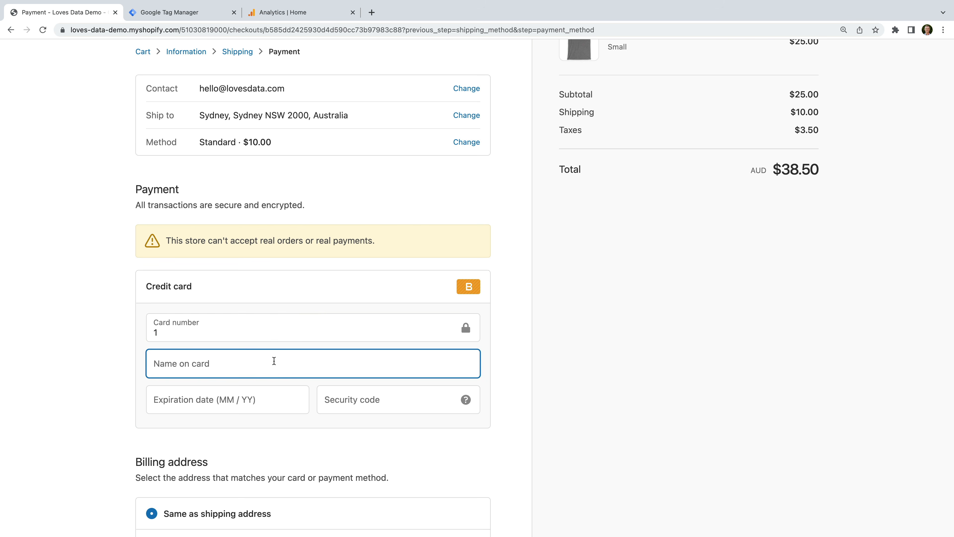
pyautogui.write('Benjamin')
pyautogui.click(258, 401)
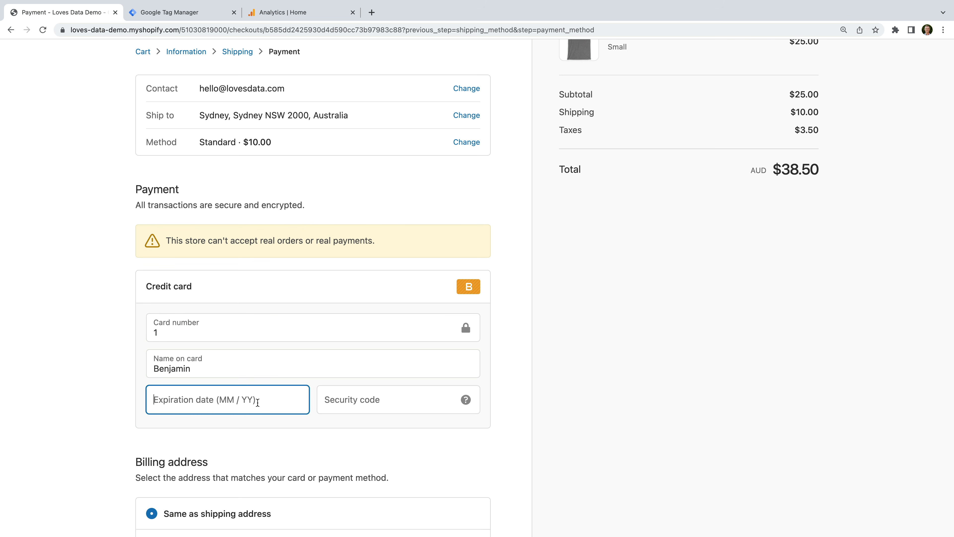
pyautogui.write('0123')
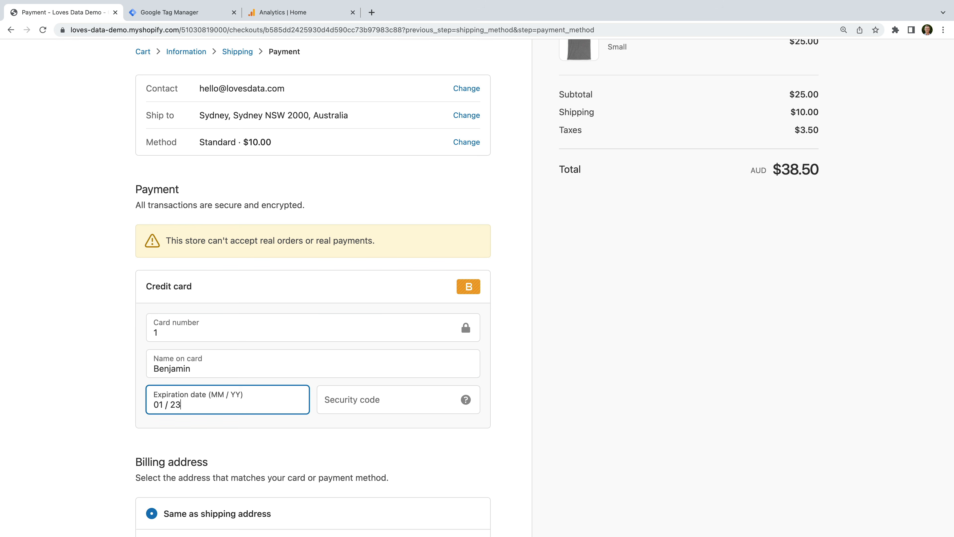
pyautogui.click(333, 401)
pyautogui.write('123')
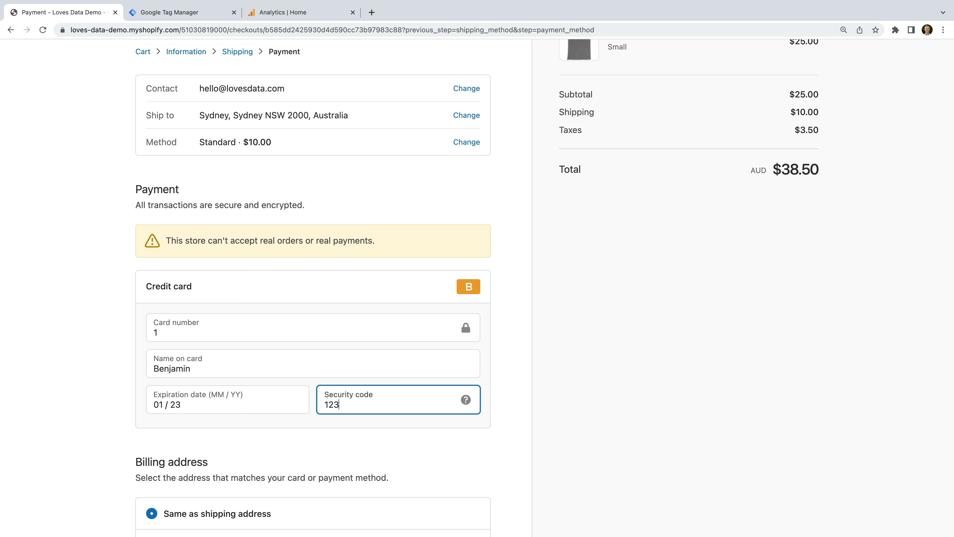
pyautogui.scroll(-4, 391, 429)
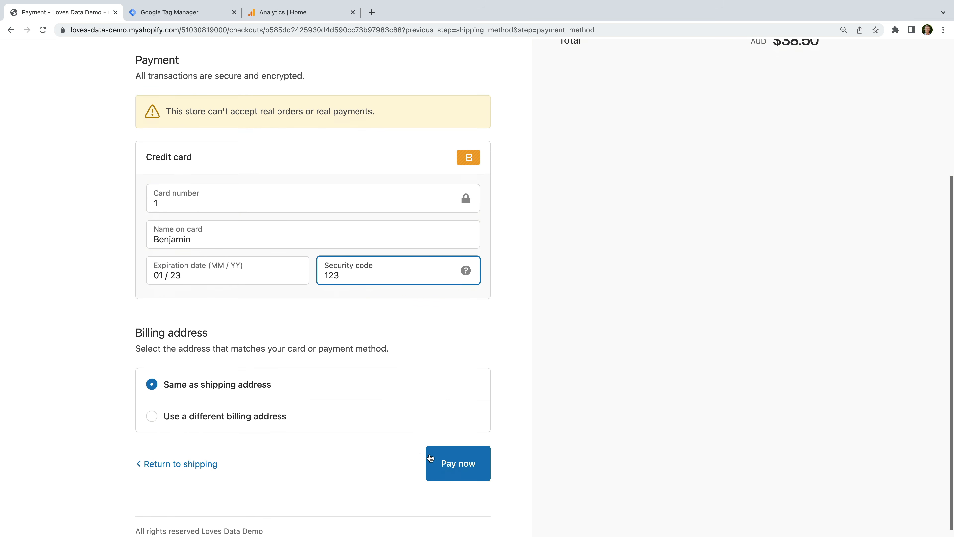
pyautogui.click(470, 461)
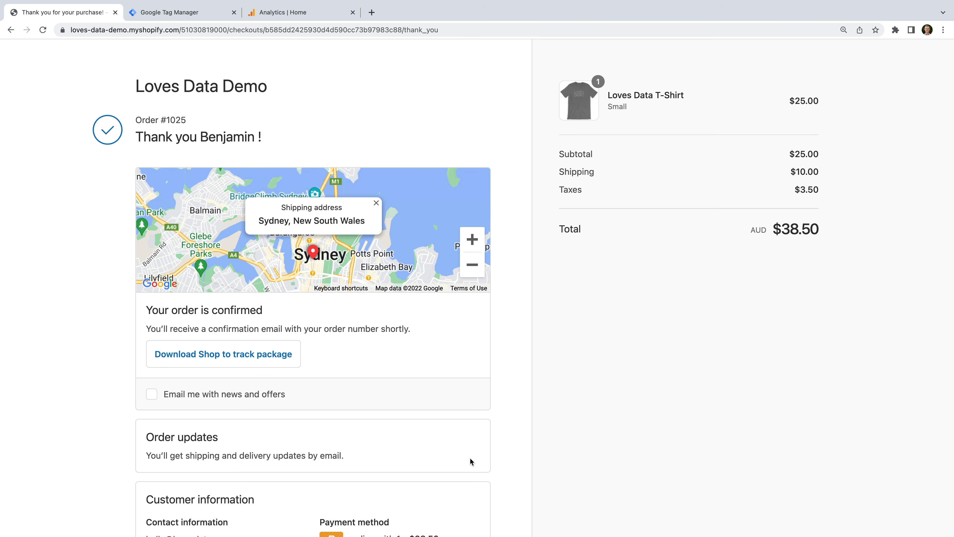
# Search the confirmation page source for 'datalayer' and highlight the 38.5 AUD purchase push.
pyautogui.rightClick(327, 136)
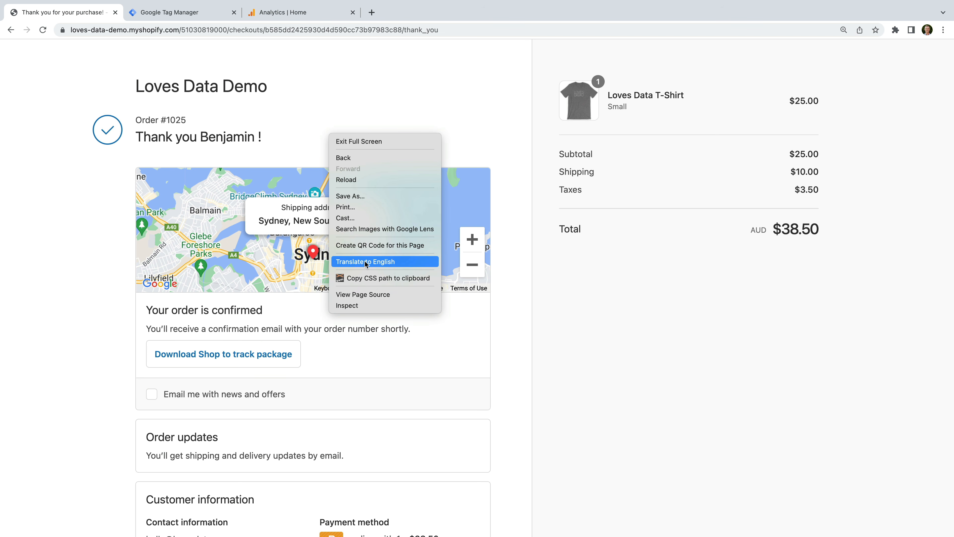
pyautogui.click(391, 294)
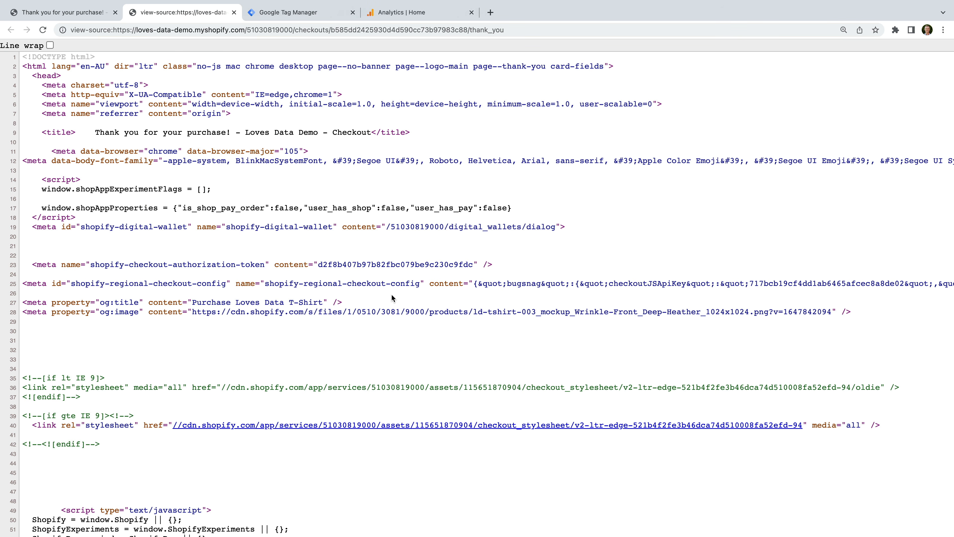
pyautogui.press('super+f')
pyautogui.write('da')
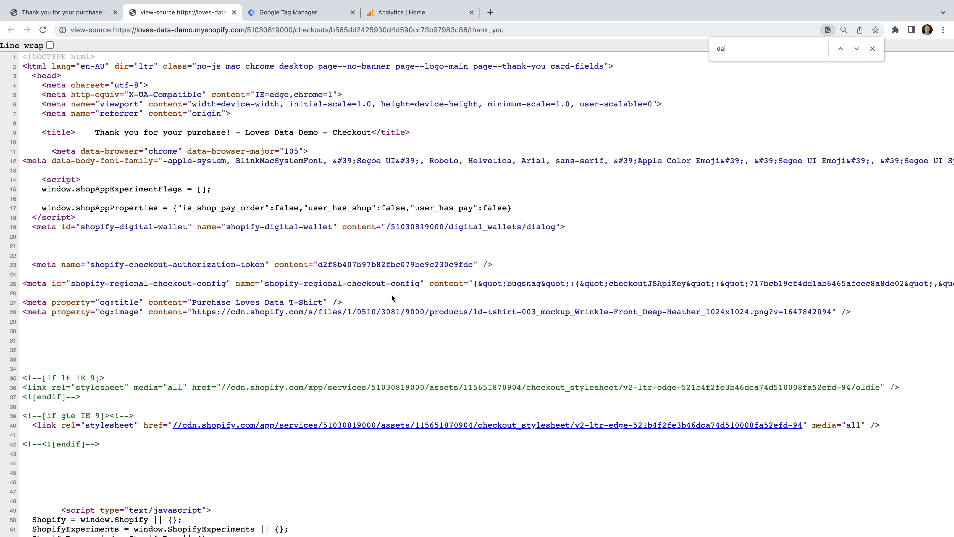
pyautogui.write('talayer')
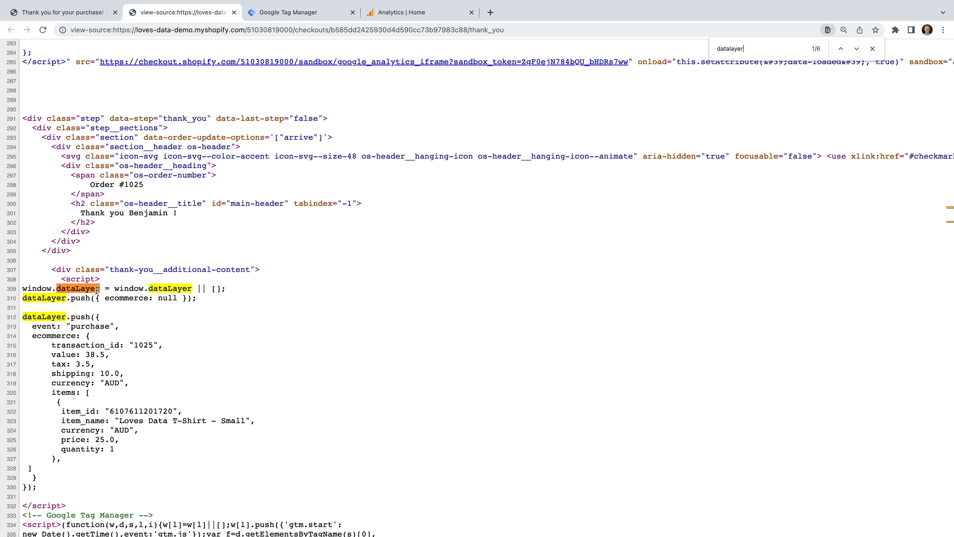
pyautogui.scroll(-1, 97, 290)
pyautogui.moveTo(61, 271); pyautogui.dragTo(130, 502)
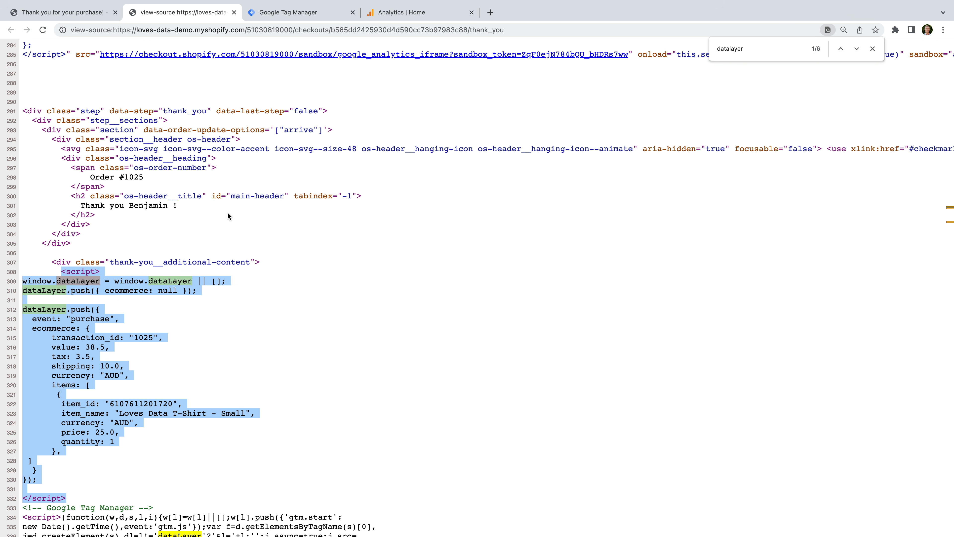
pyautogui.click(326, 15)
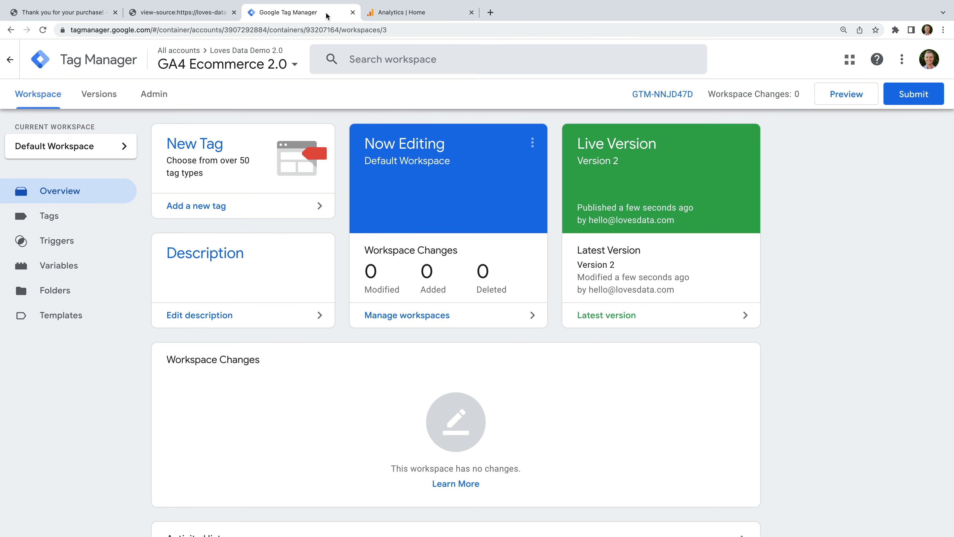
# Create a new tag from the Tags list of the GA4 Ecommerce 2.0 container.
pyautogui.click(101, 217)
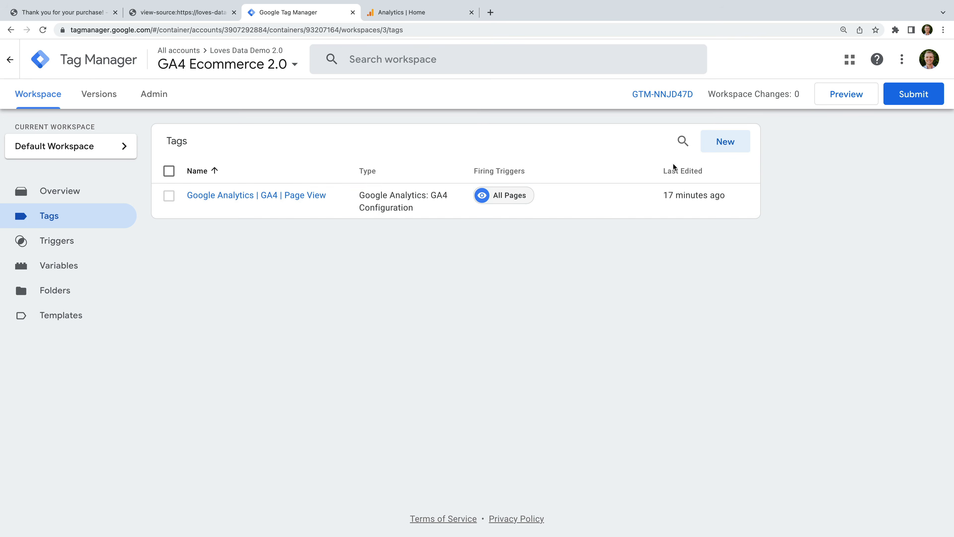
pyautogui.click(721, 147)
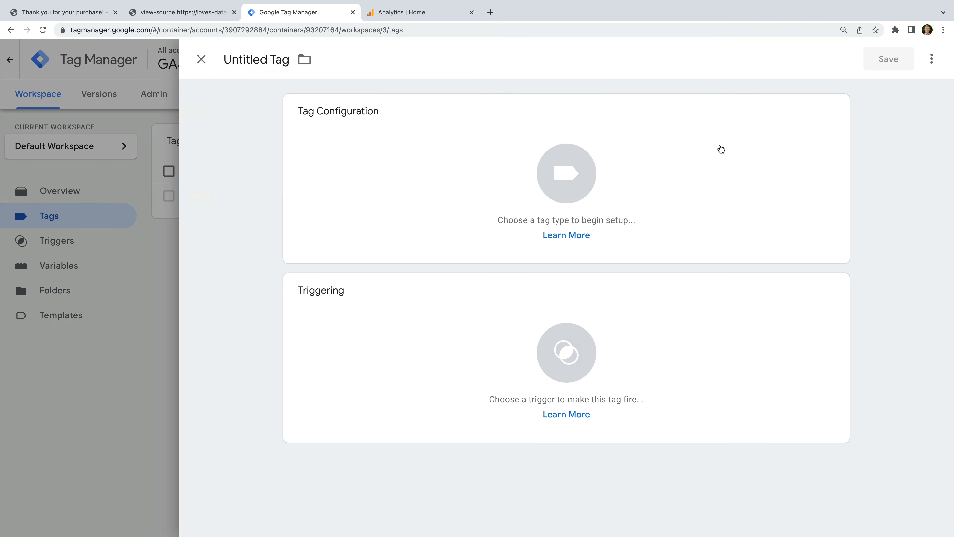
# Name the tag 'Google Analytics | GA4 | Ecommerce' as a GA4 Event using the GA4 | Page View configuration tag.
pyautogui.click(257, 60)
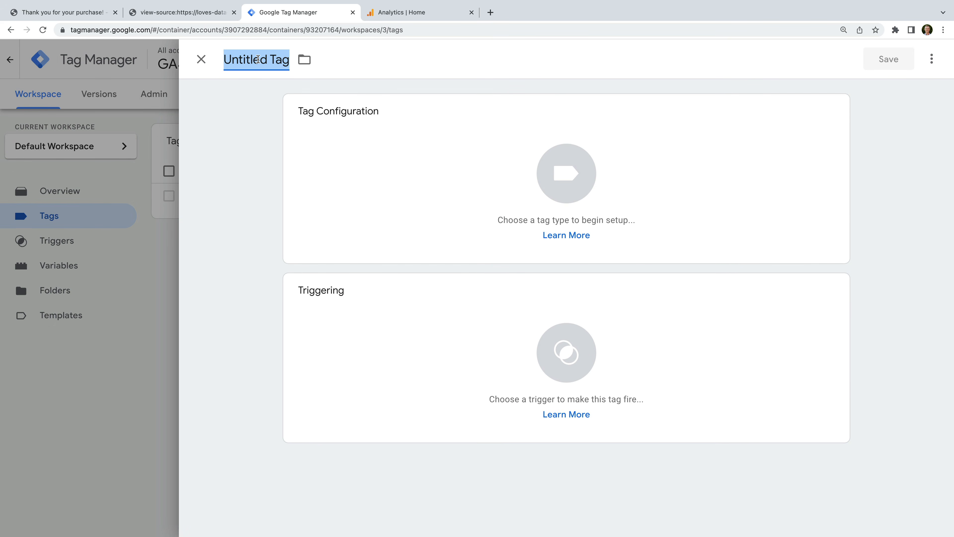
pyautogui.write('Google An')
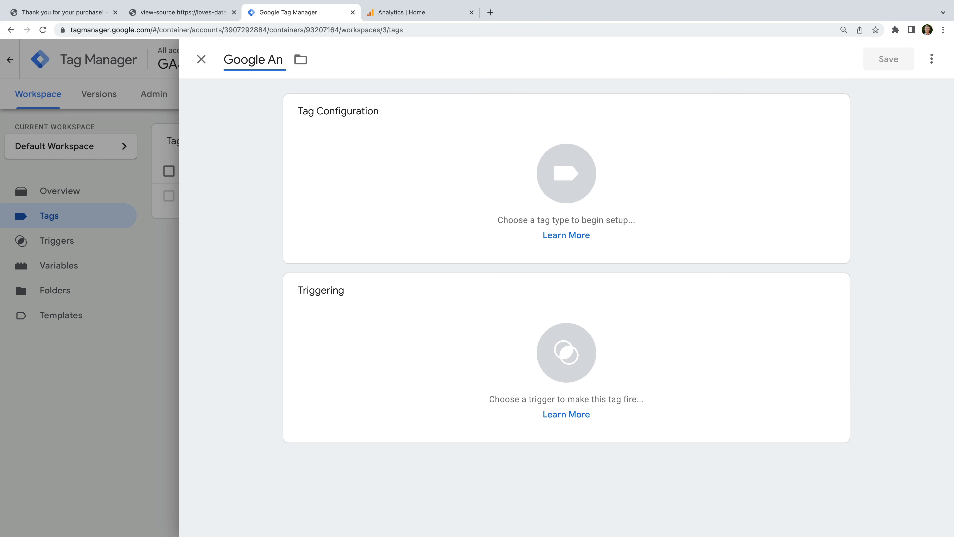
pyautogui.write('alytics | GA4 | ')
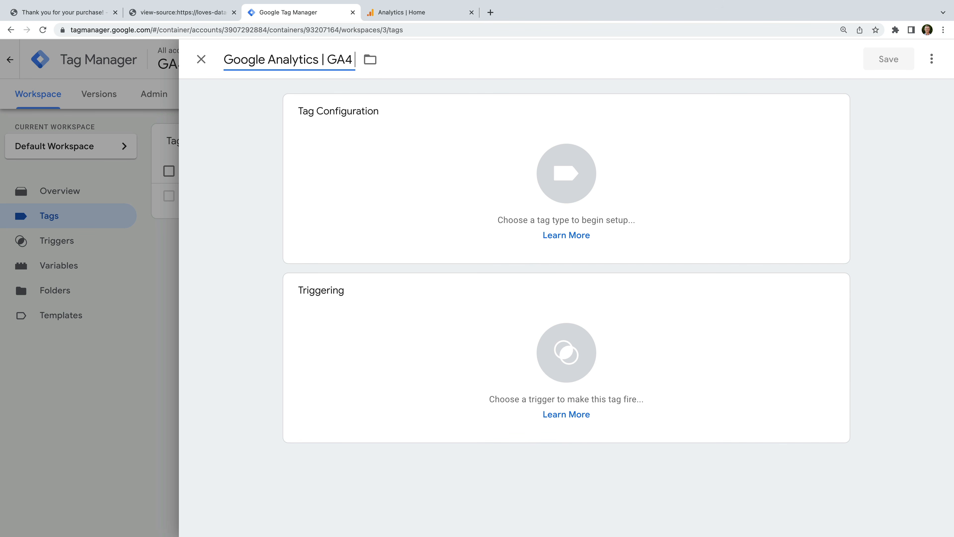
pyautogui.write('Ecommerce')
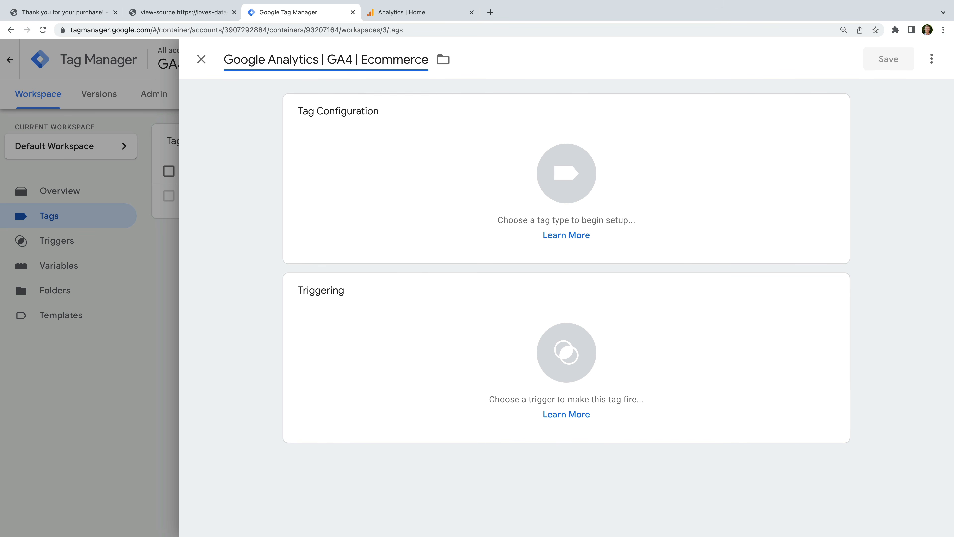
pyautogui.click(203, 103)
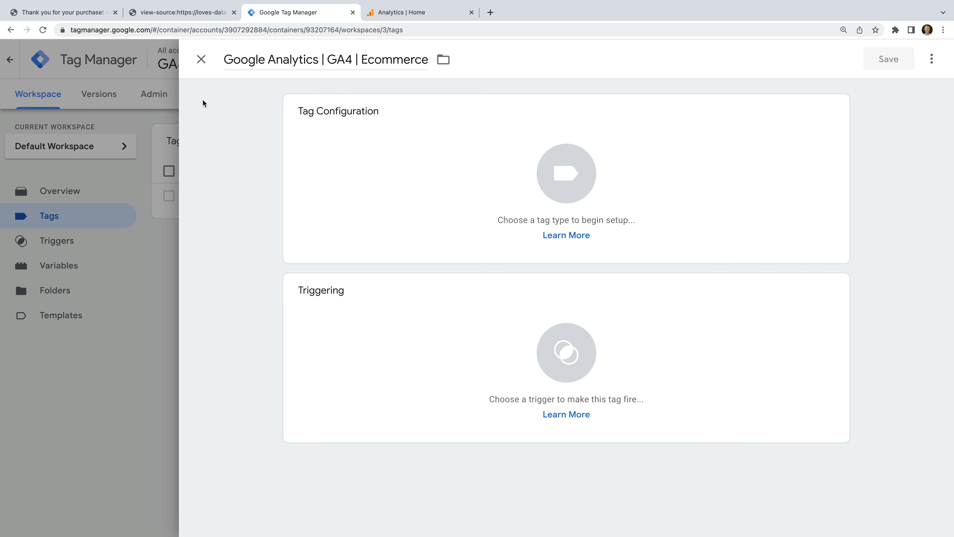
pyautogui.click(383, 128)
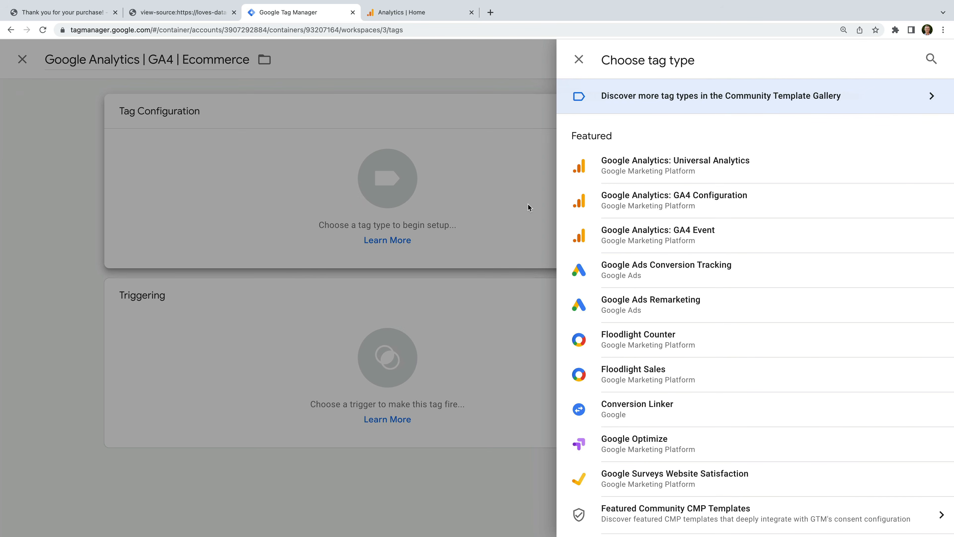
pyautogui.click(709, 233)
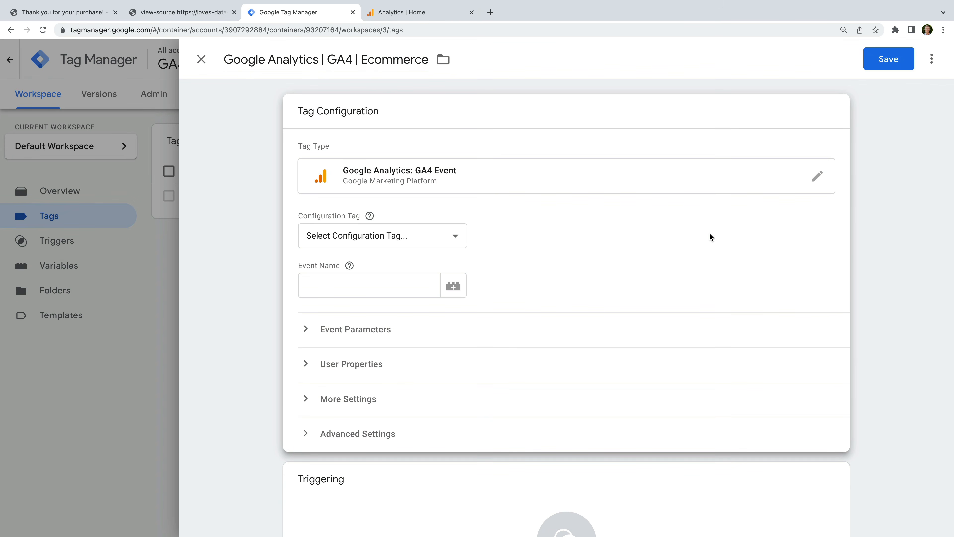
pyautogui.click(444, 236)
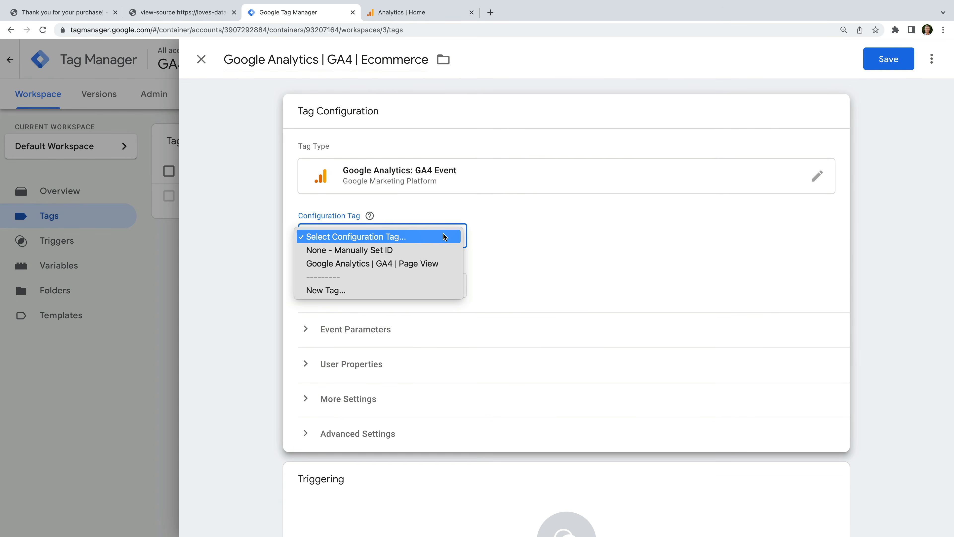
pyautogui.click(428, 263)
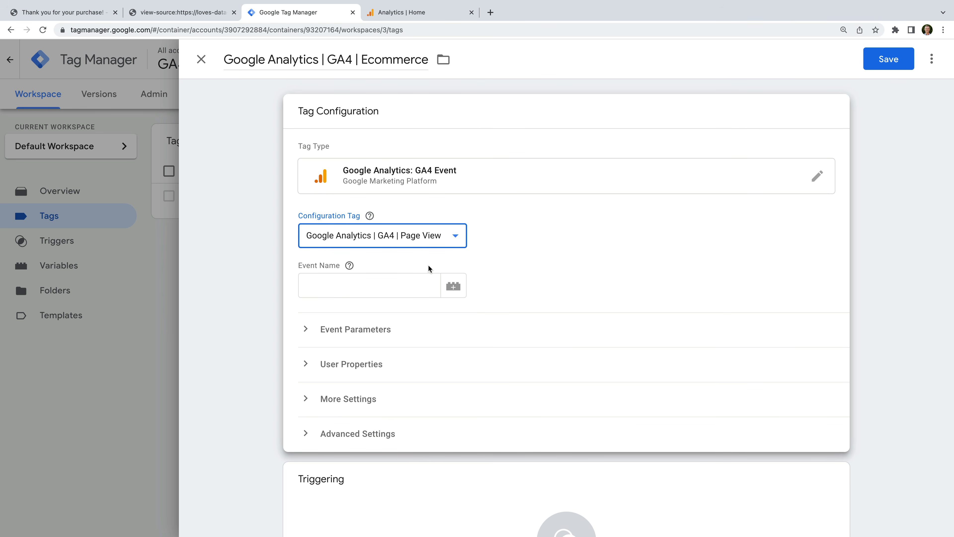
# Type 'purchase' as the event name, then delete it and view the Event Name help note.
pyautogui.click(405, 287)
pyautogui.write('purchase')
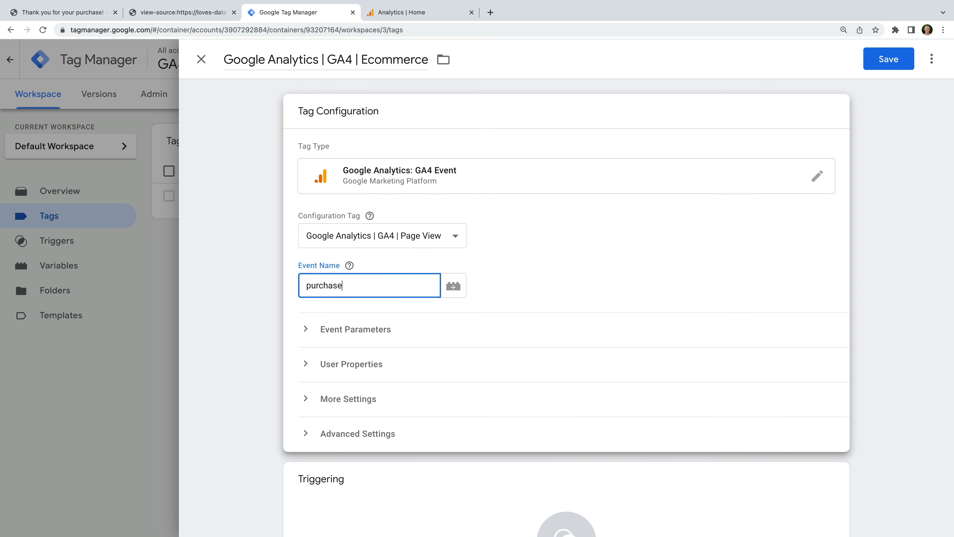
pyautogui.click(432, 264)
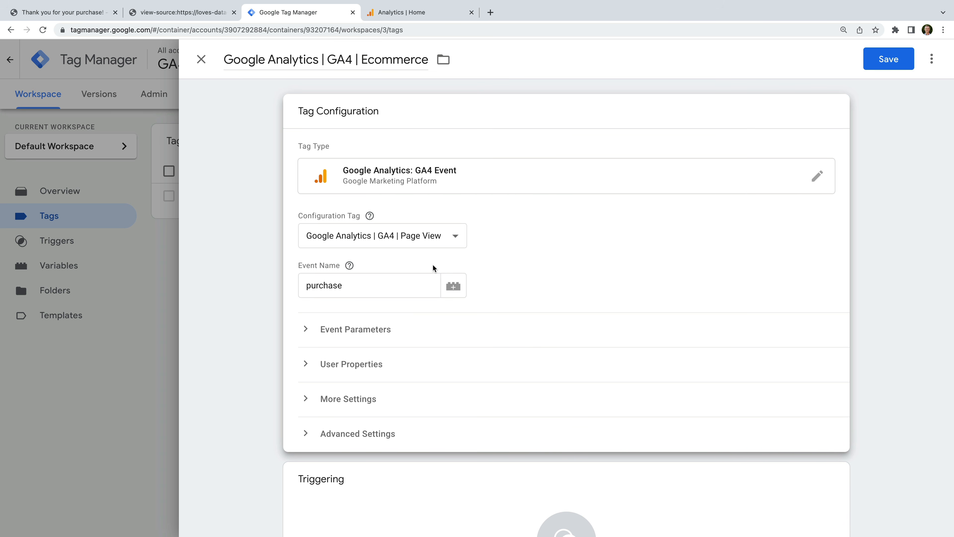
pyautogui.click(389, 286)
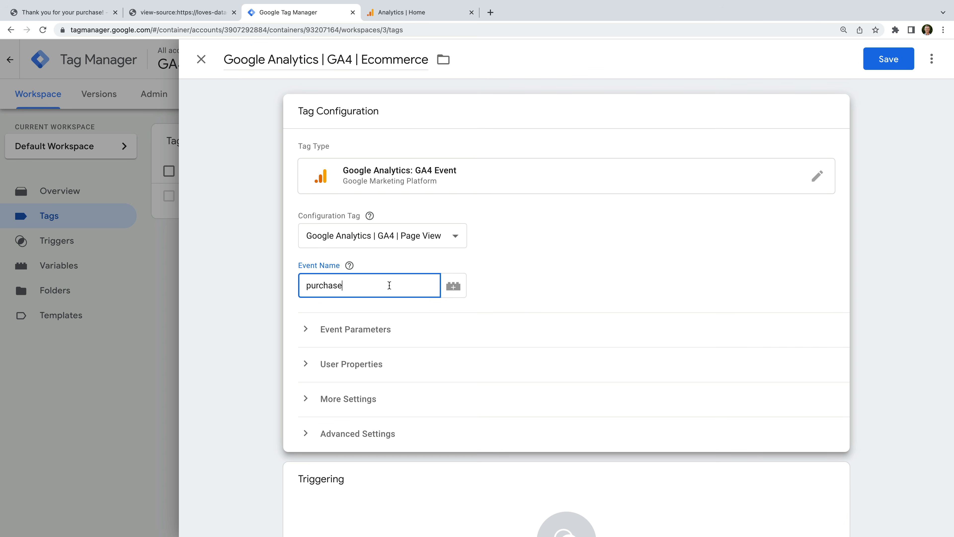
pyautogui.moveTo(389, 285); pyautogui.dragTo(301, 285)
pyautogui.press('BackSpace')
pyautogui.click(349, 265)
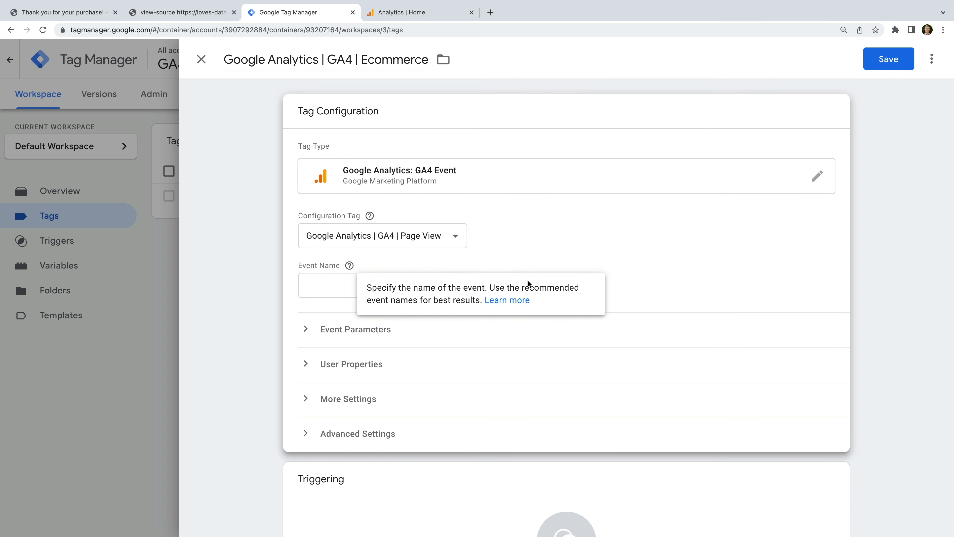
pyautogui.click(643, 300)
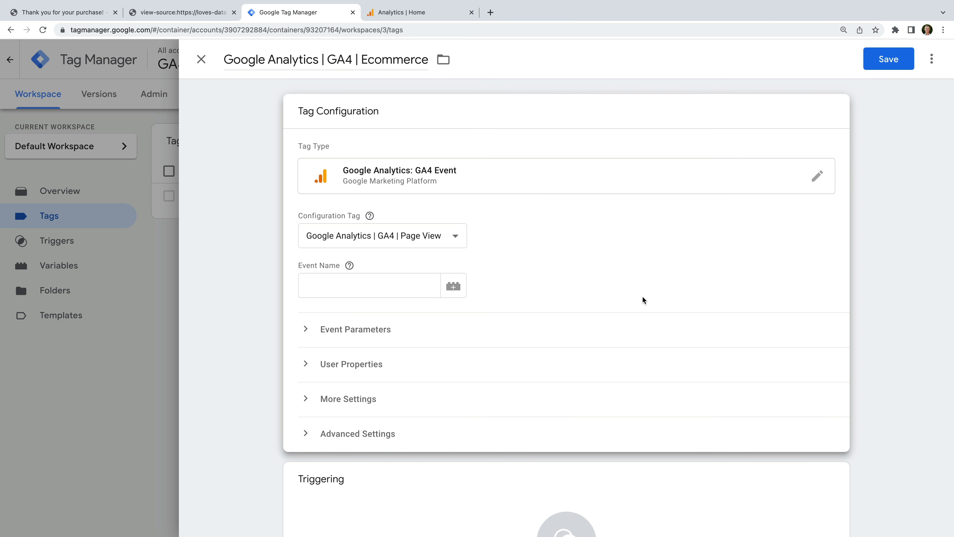
# Use the {{Event}} variable as the event name and tick Send Ecommerce data from the Data Layer.
pyautogui.click(454, 287)
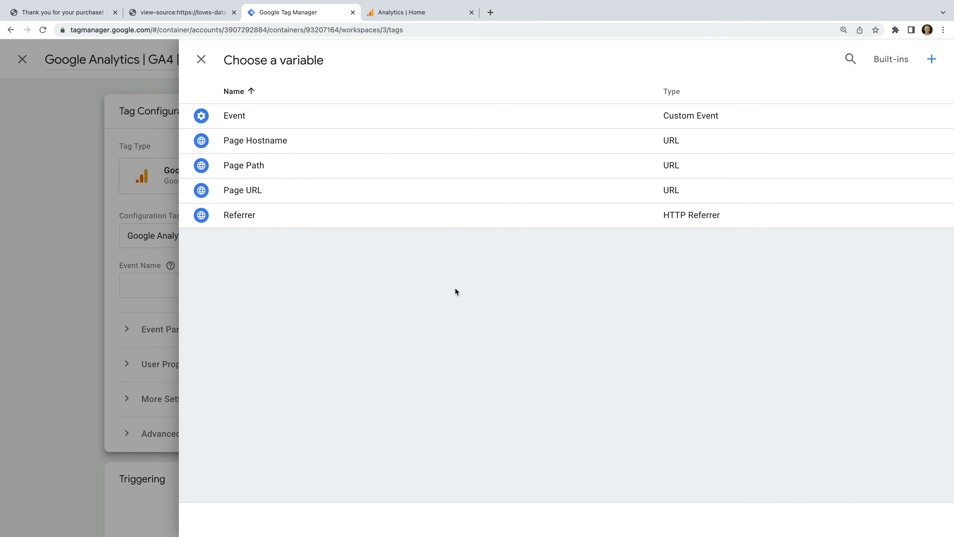
pyautogui.click(290, 120)
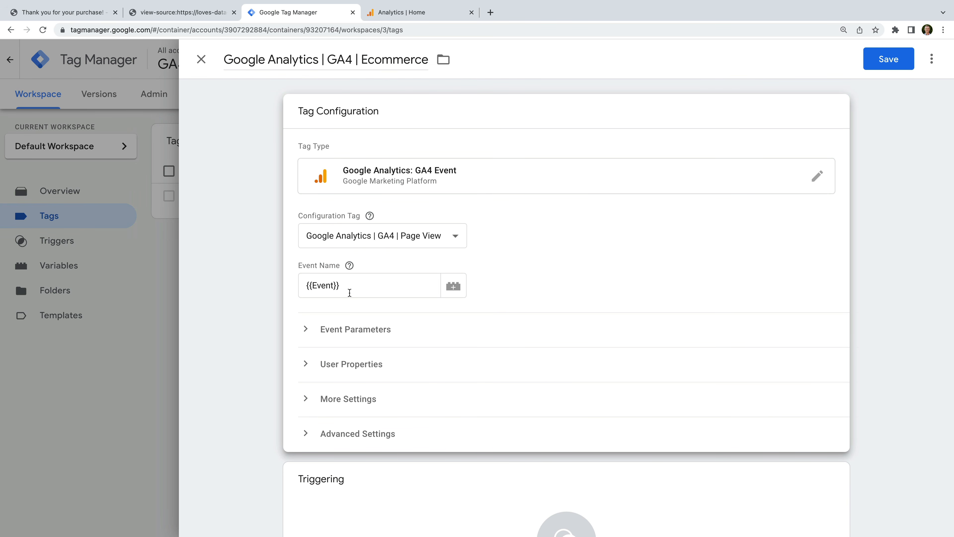
pyautogui.scroll(-1, 510, 294)
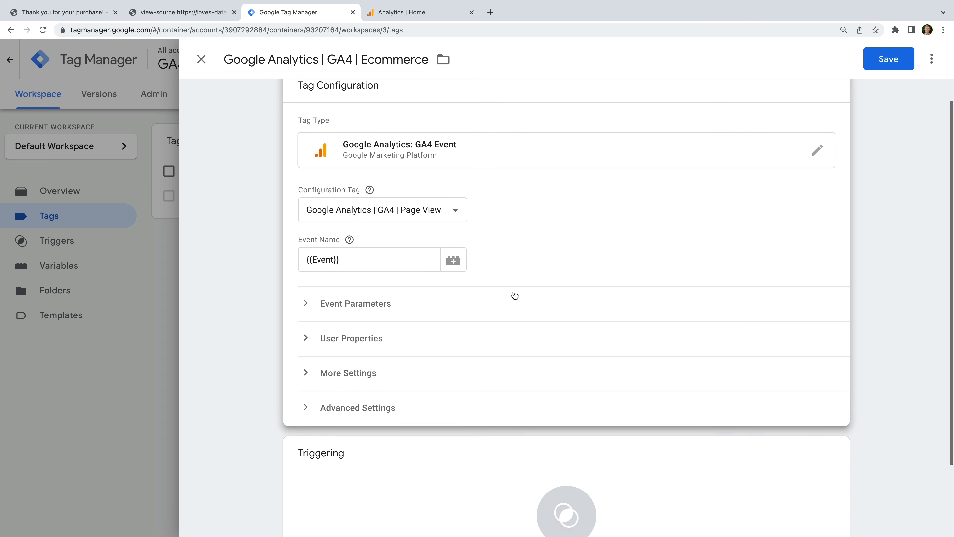
pyautogui.click(368, 376)
pyautogui.scroll(-2, 463, 369)
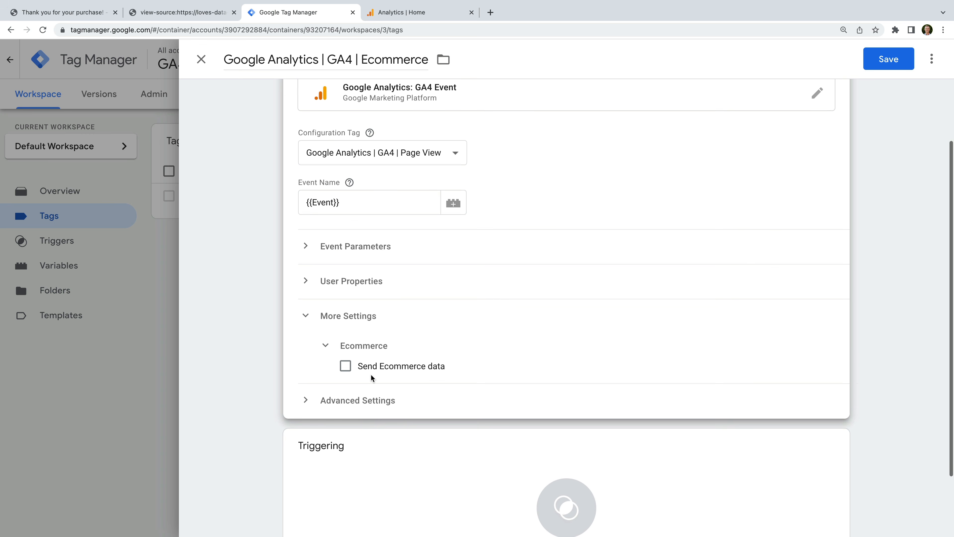
pyautogui.click(346, 366)
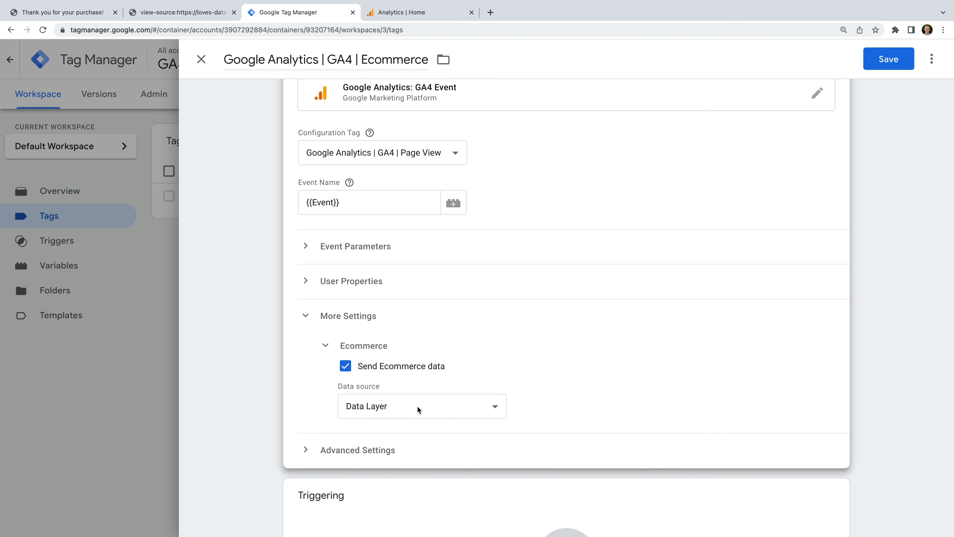
pyautogui.scroll(-3, 417, 408)
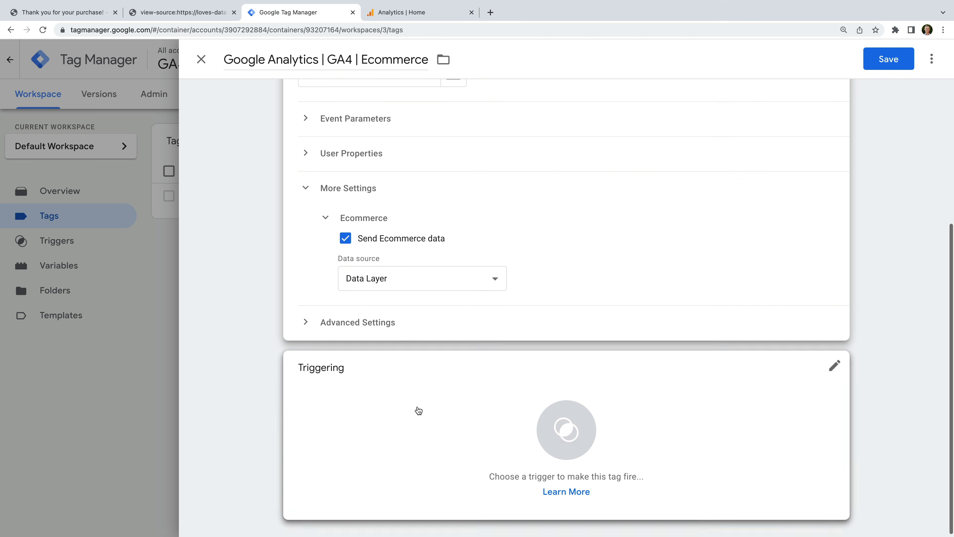
# Add a new trigger named 'GA4 Ecommerce Events' of type Custom Event for the tag.
pyautogui.click(342, 390)
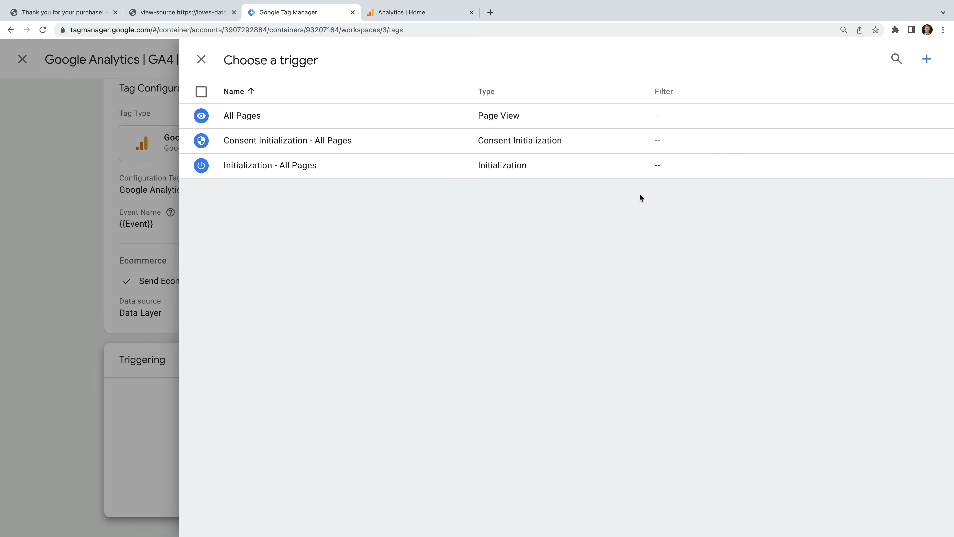
pyautogui.click(927, 59)
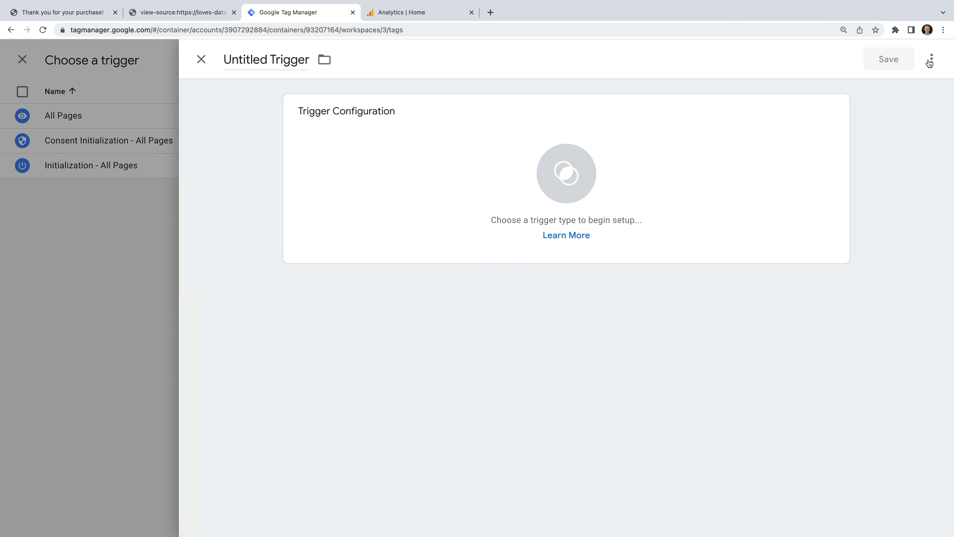
pyautogui.tripleClick(289, 61)
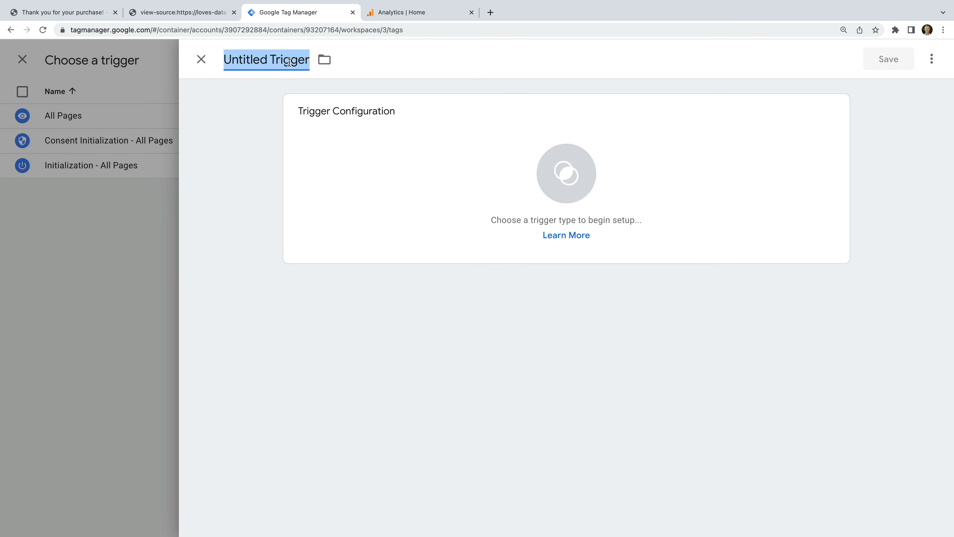
pyautogui.write('GA4 Ecommerce Events')
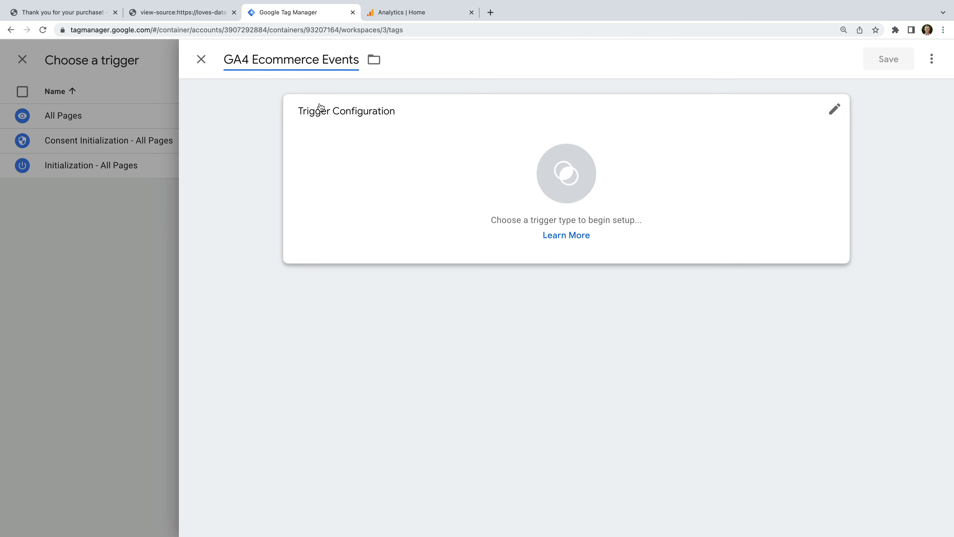
pyautogui.click(389, 151)
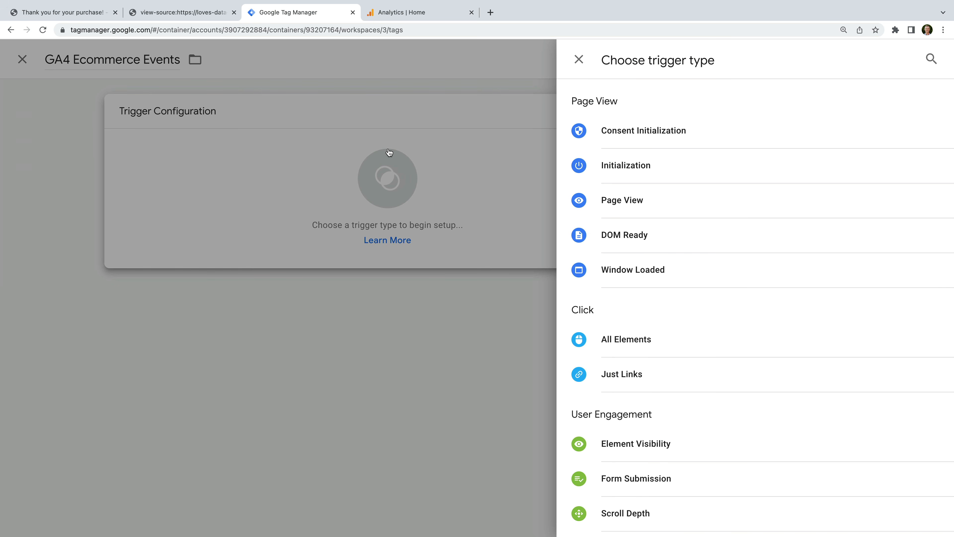
pyautogui.scroll(-5, 685, 291)
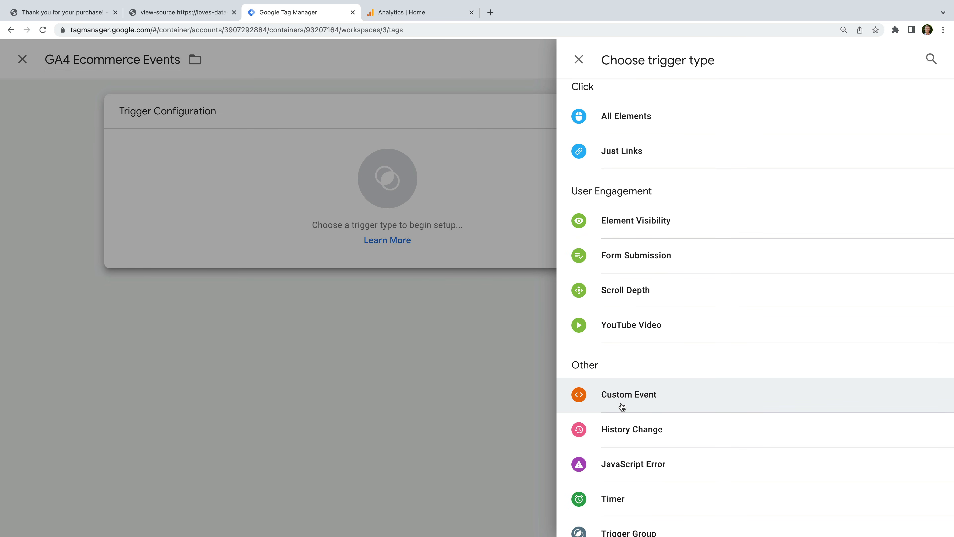
pyautogui.click(620, 405)
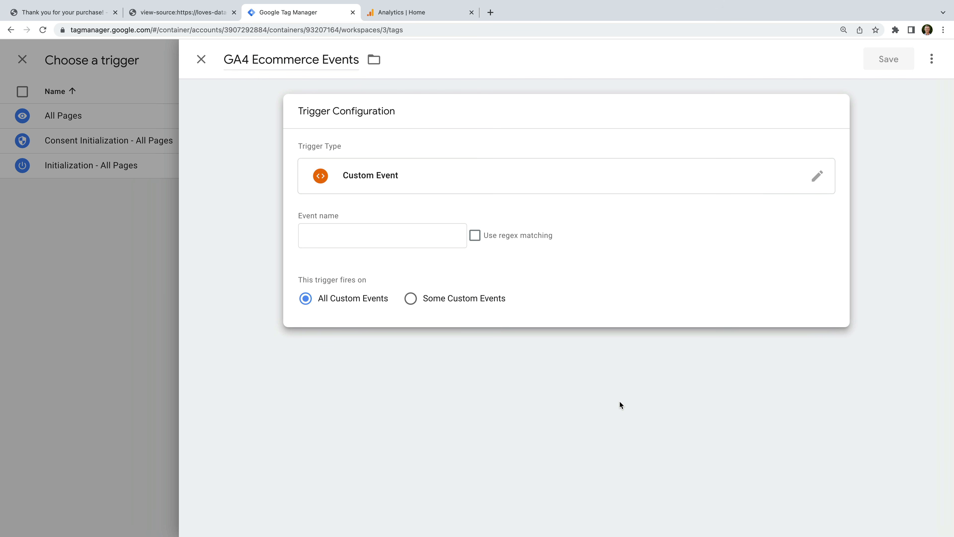
# Paste the ten ecommerce event names as a regex event name, then save the trigger and the tag.
pyautogui.click(412, 241)
pyautogui.press('super+v')
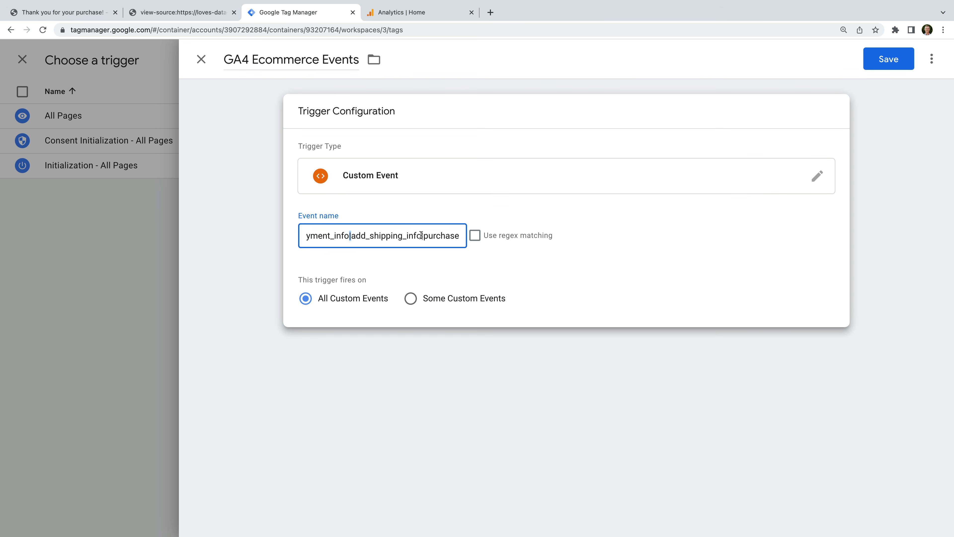
pyautogui.click(475, 236)
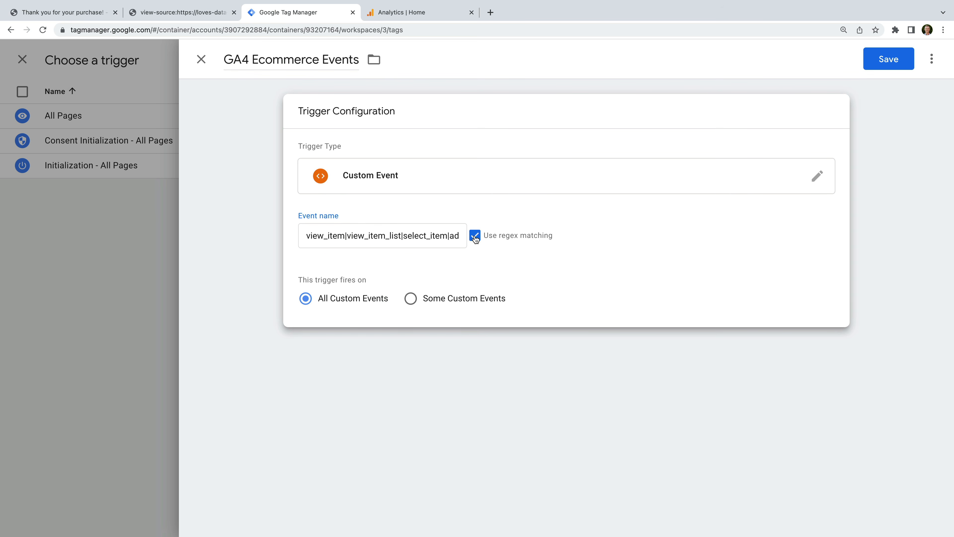
pyautogui.click(346, 236)
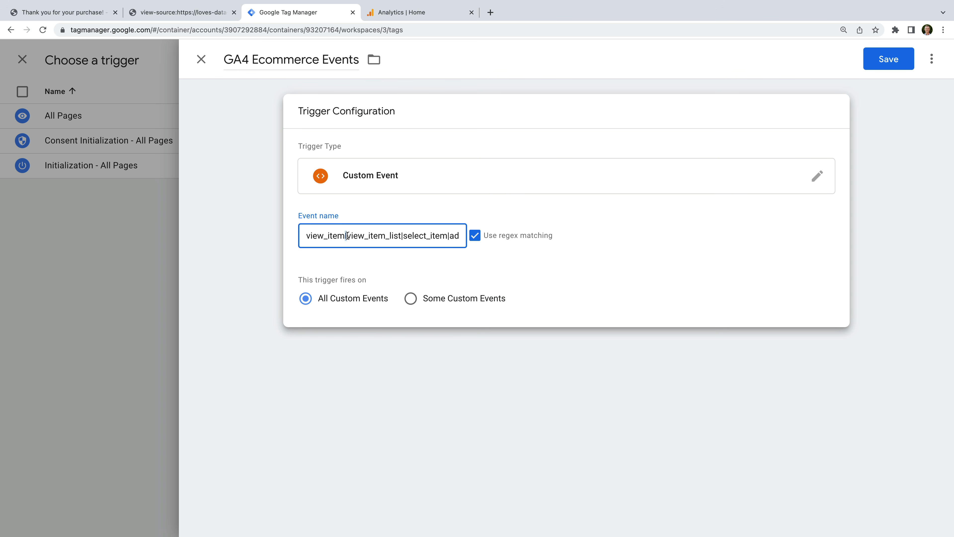
pyautogui.click(402, 236)
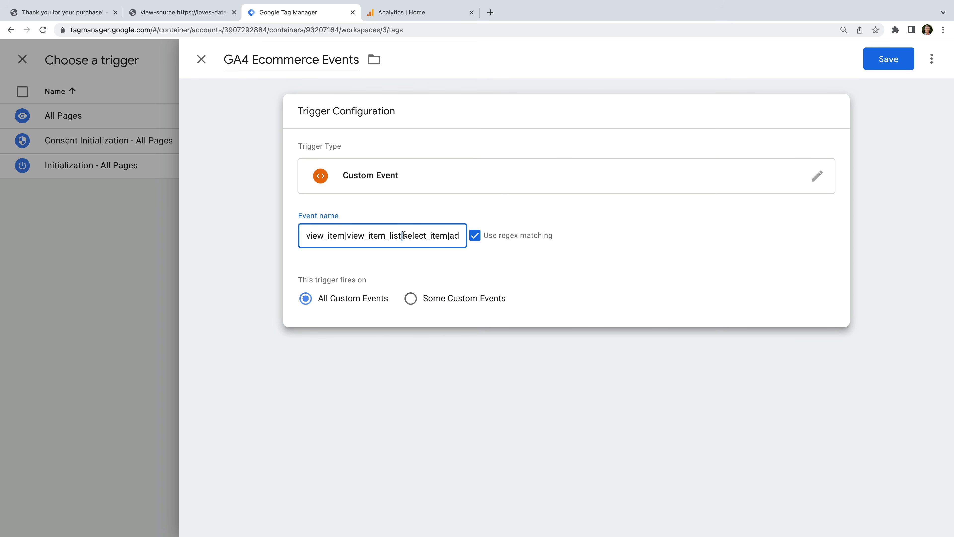
pyautogui.click(448, 235)
pyautogui.moveTo(429, 236); pyautogui.dragTo(461, 237)
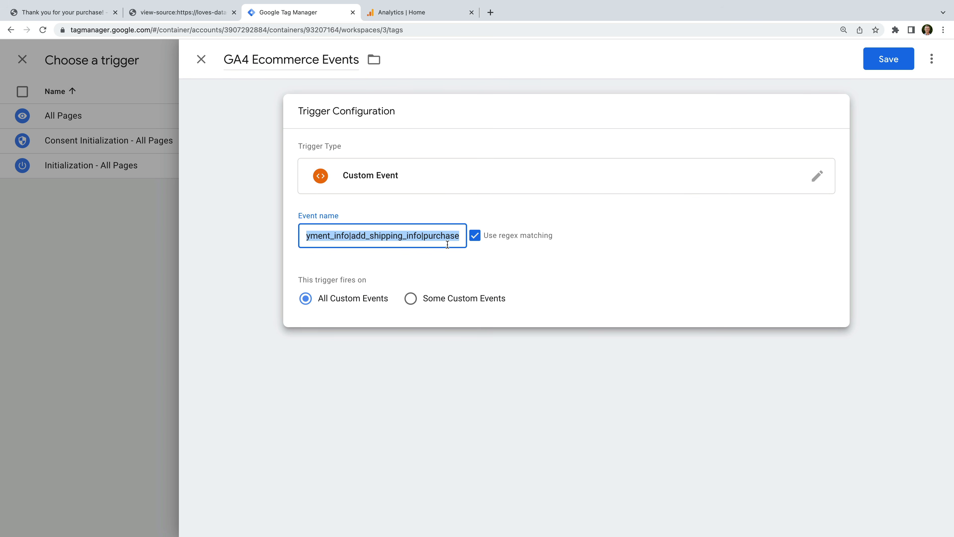
pyautogui.click(876, 67)
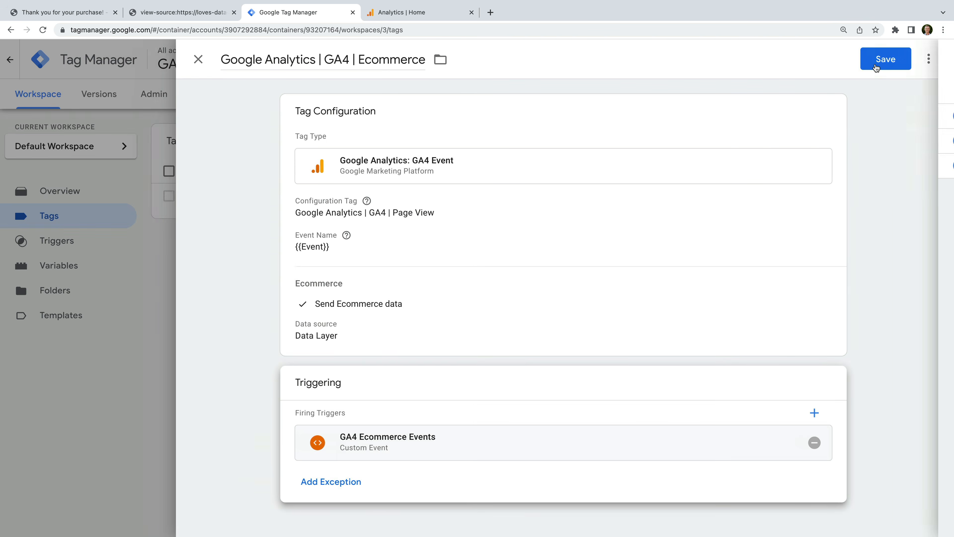
pyautogui.click(874, 67)
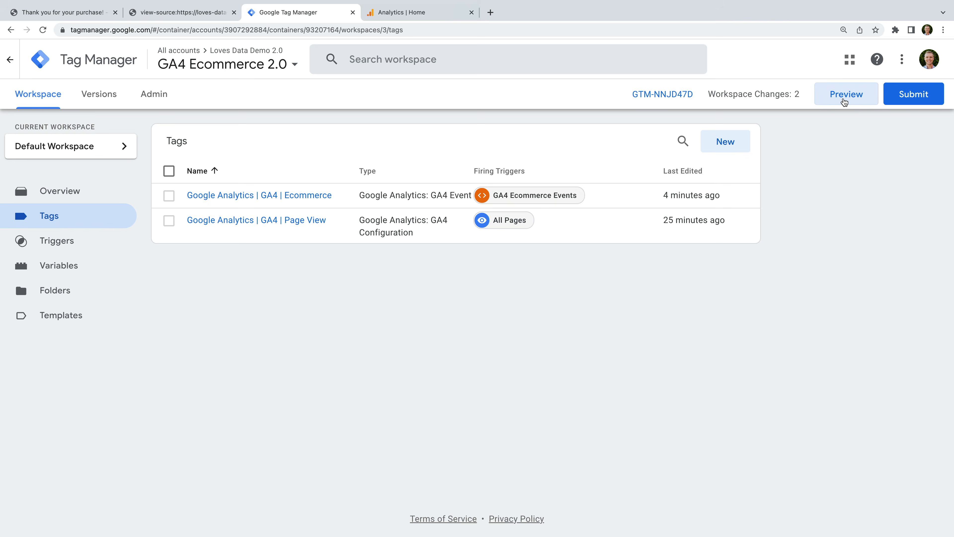
pyautogui.click(844, 101)
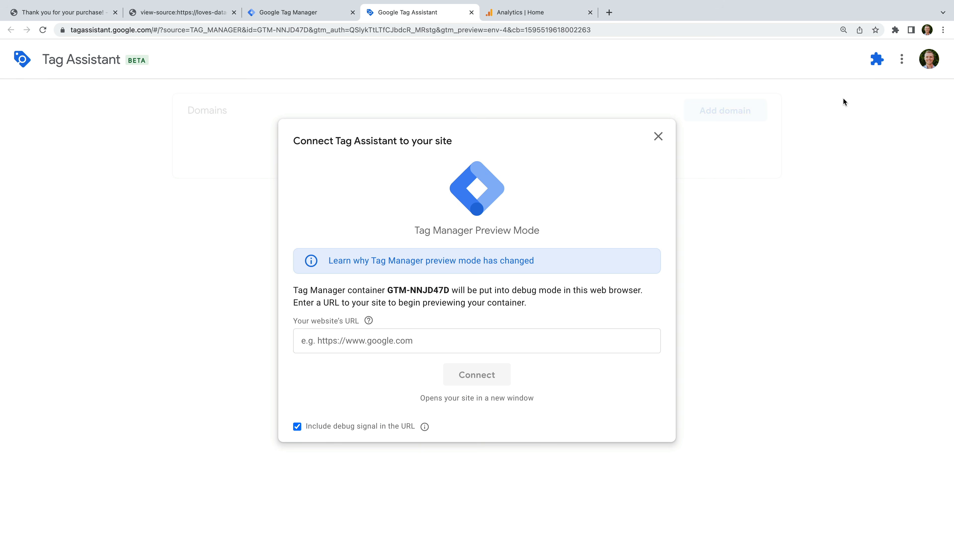
pyautogui.click(419, 337)
pyautogui.write('https://')
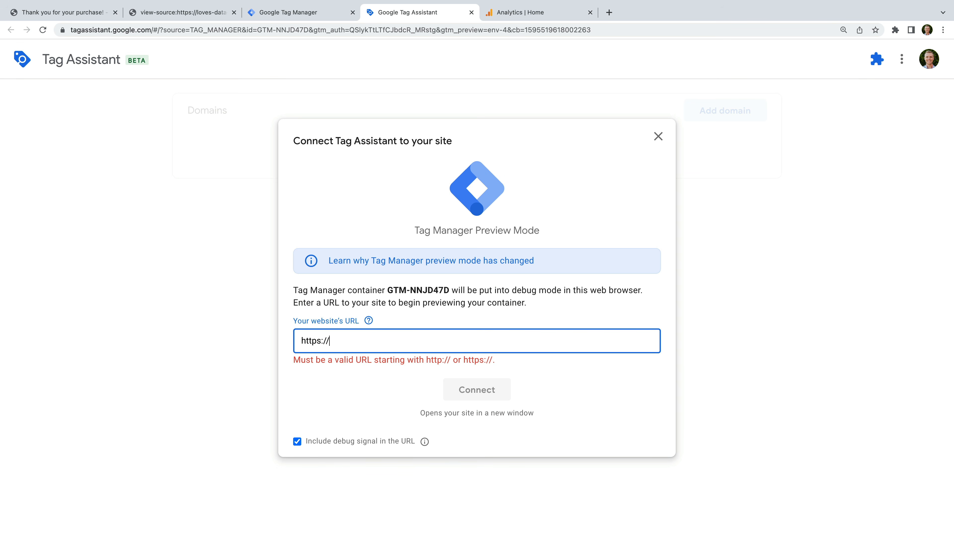
pyautogui.write('loves-data-demo.myshopify.com')
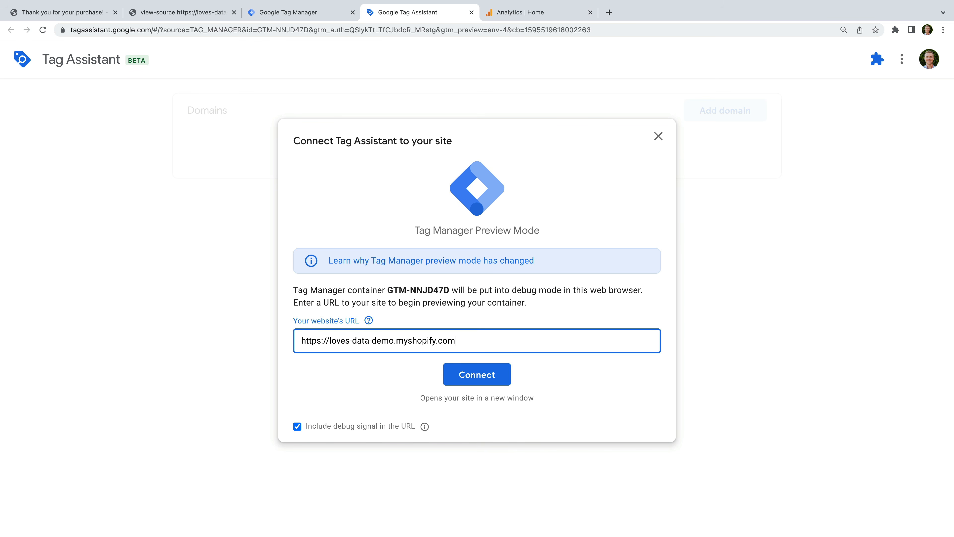
pyautogui.click(478, 375)
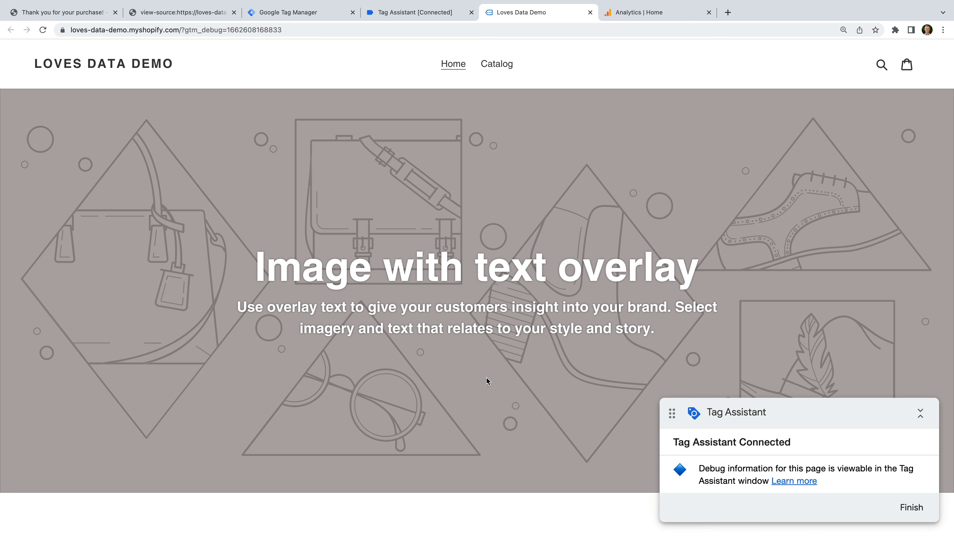
# Add the $15.00 Loves Data Mug from the catalog to the cart and proceed to checkout.
pyautogui.click(497, 65)
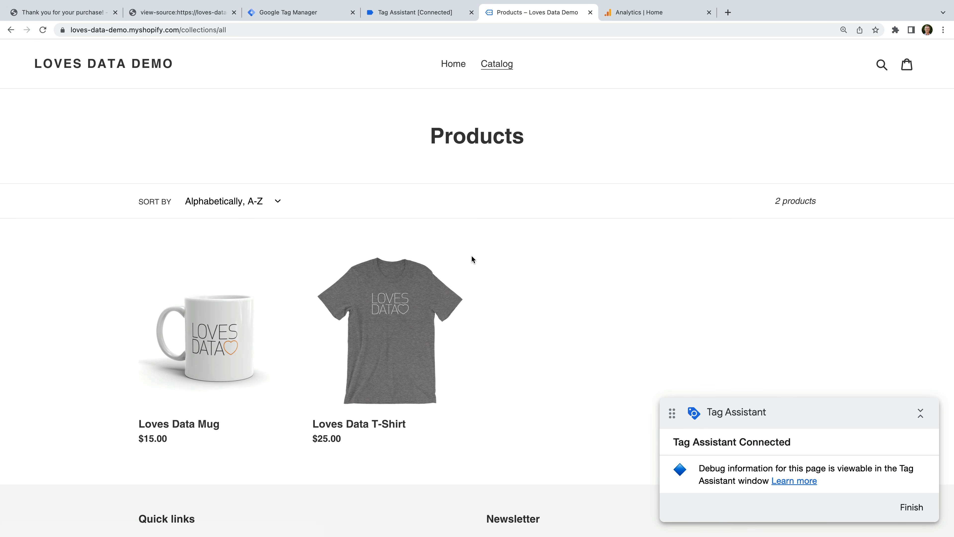
pyautogui.click(263, 308)
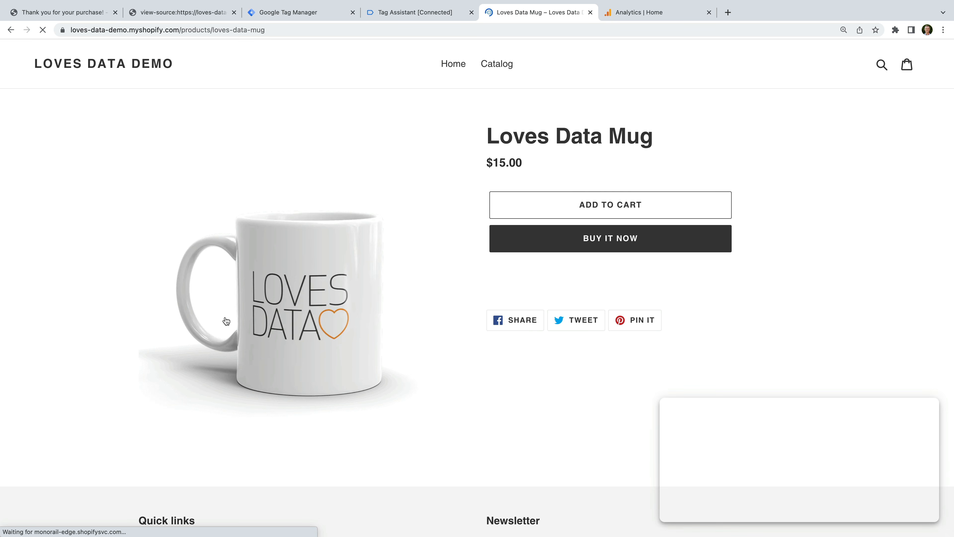
pyautogui.click(550, 206)
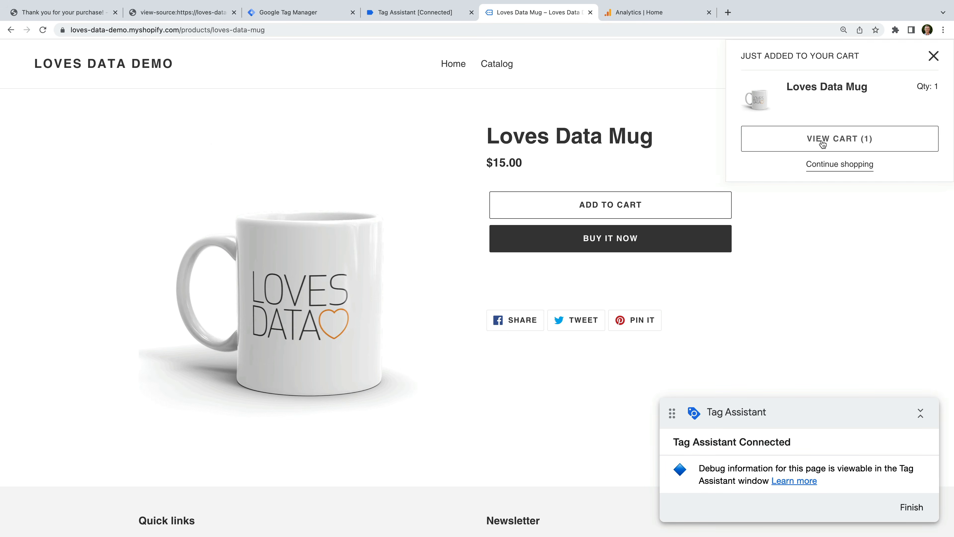
pyautogui.click(818, 144)
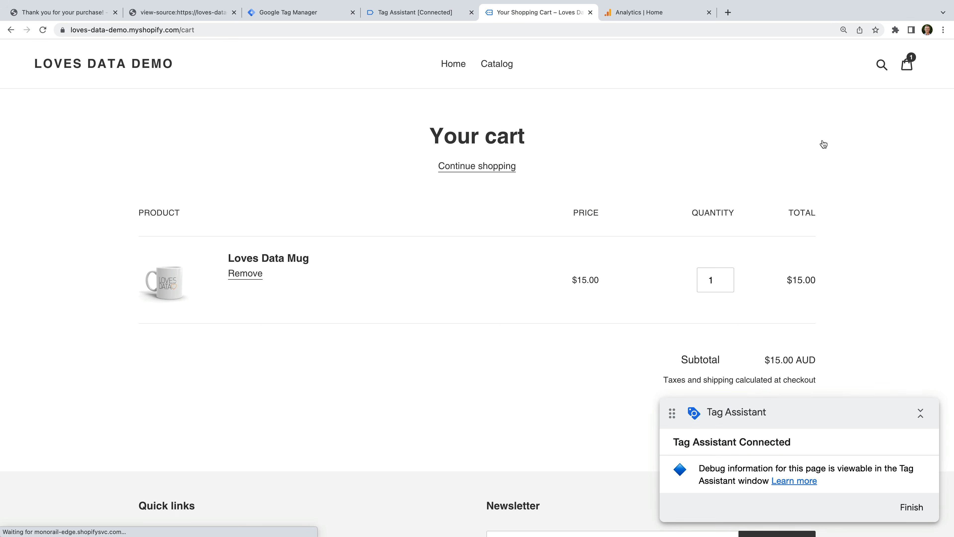
pyautogui.scroll(-3, 810, 190)
pyautogui.click(778, 334)
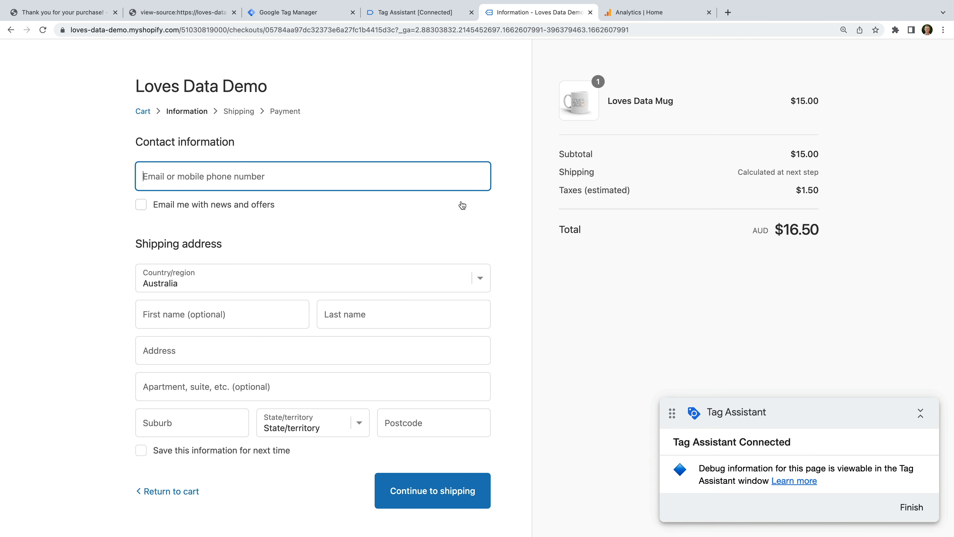
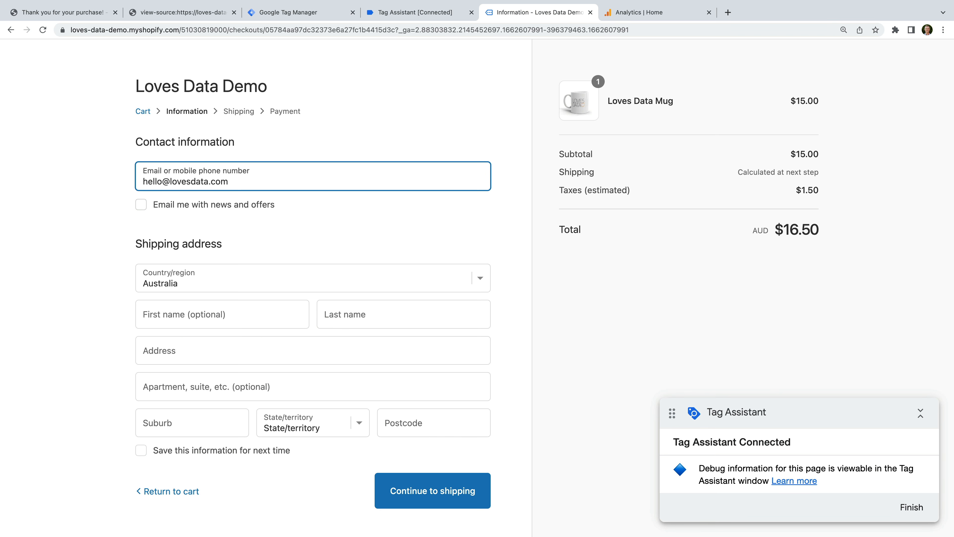
# Enter the contact e-mail and customer's first and last name, with Sydney as address and suburb.
pyautogui.click(143, 314)
pyautogui.write('Benjamin')
pyautogui.press('Tab')
pyautogui.write('Mangold')
pyautogui.press('Tab')
pyautogui.write('Sydney')
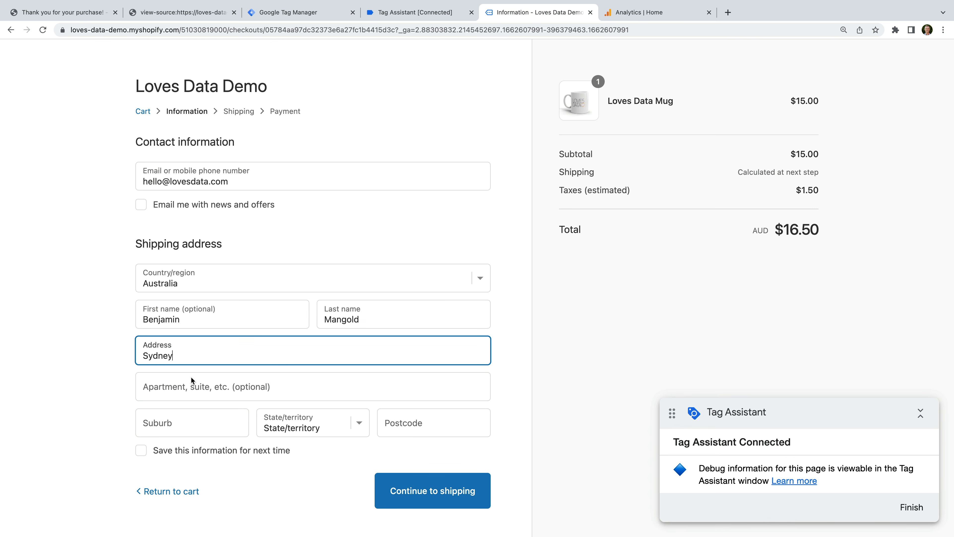
pyautogui.press('Tab')
pyautogui.write('Sydney')
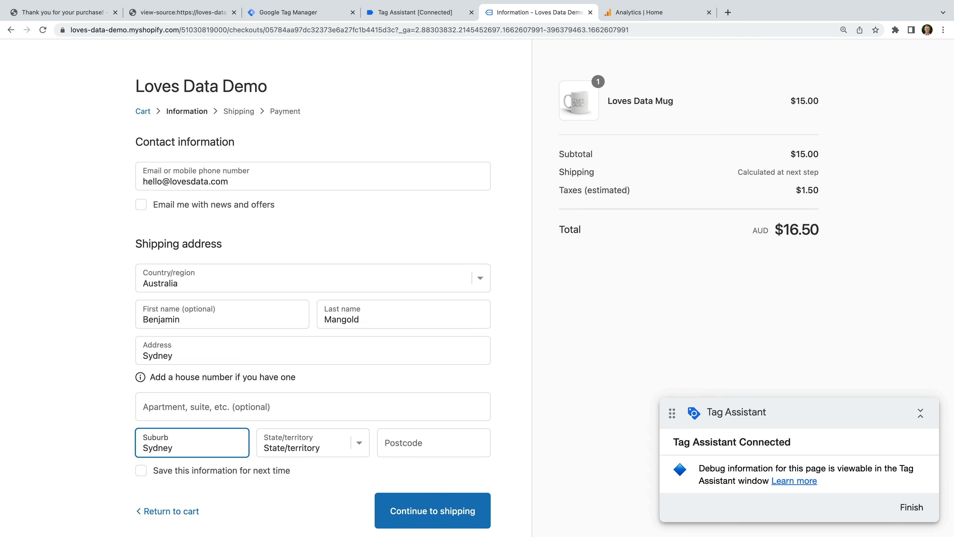
# Choose New South Wales with postcode 2000, then continue with standard shipping.
pyautogui.click(289, 436)
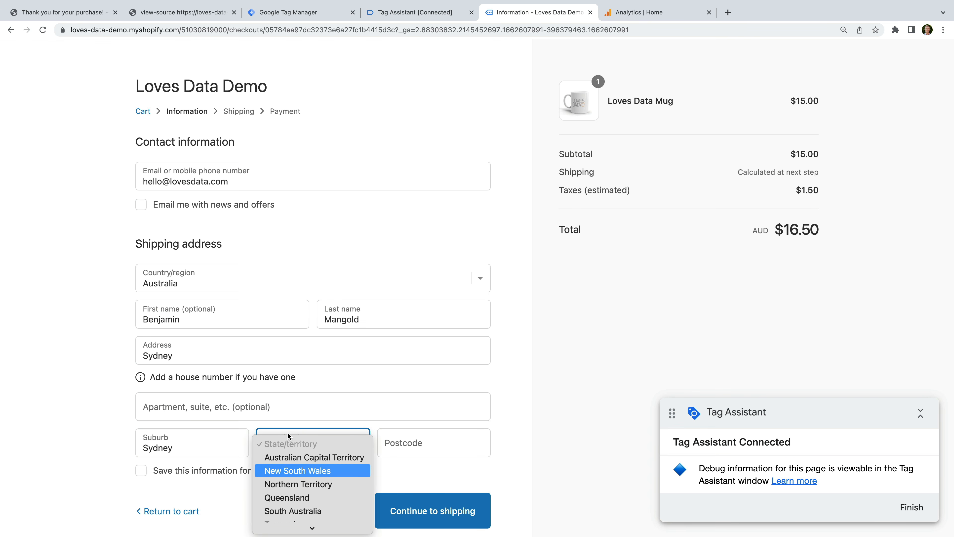
pyautogui.click(347, 470)
pyautogui.click(432, 436)
pyautogui.write('2000')
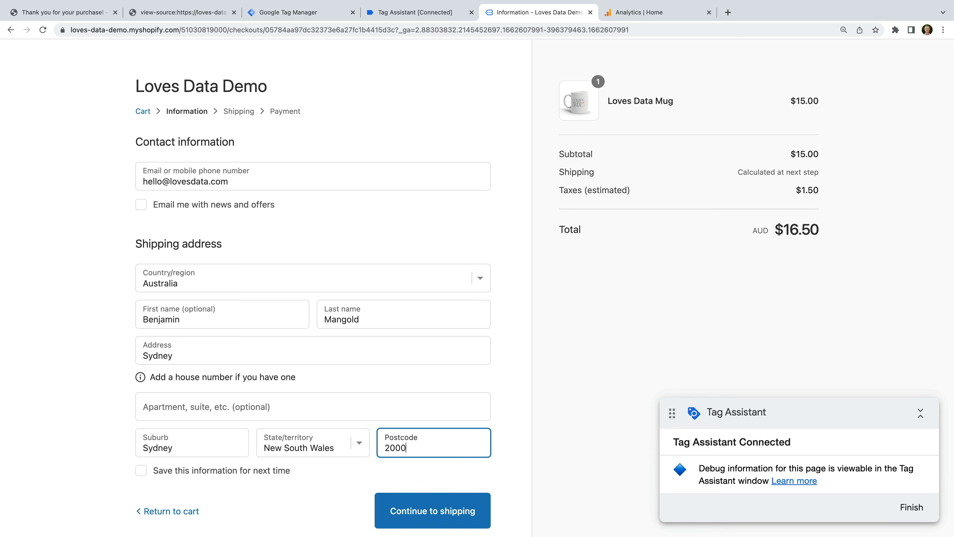
pyautogui.click(494, 433)
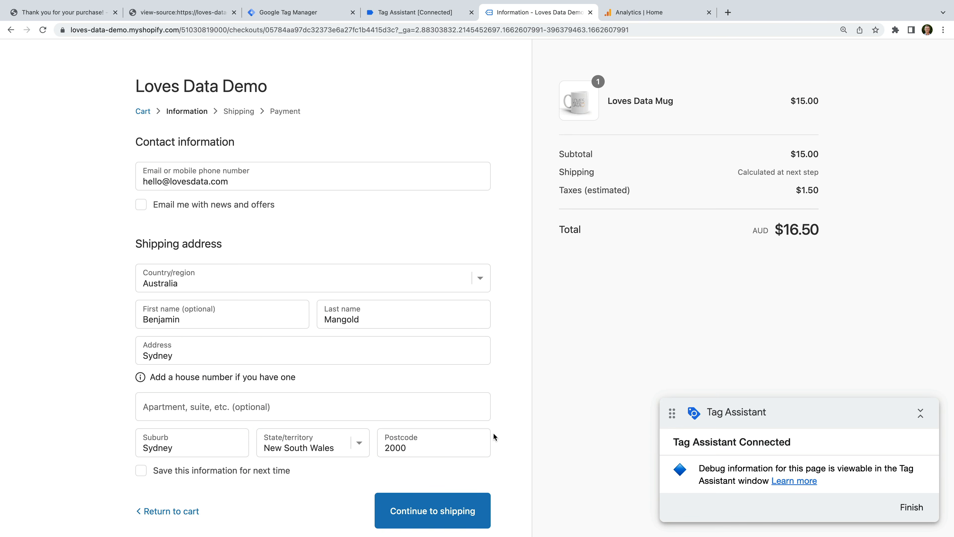
pyautogui.click(452, 500)
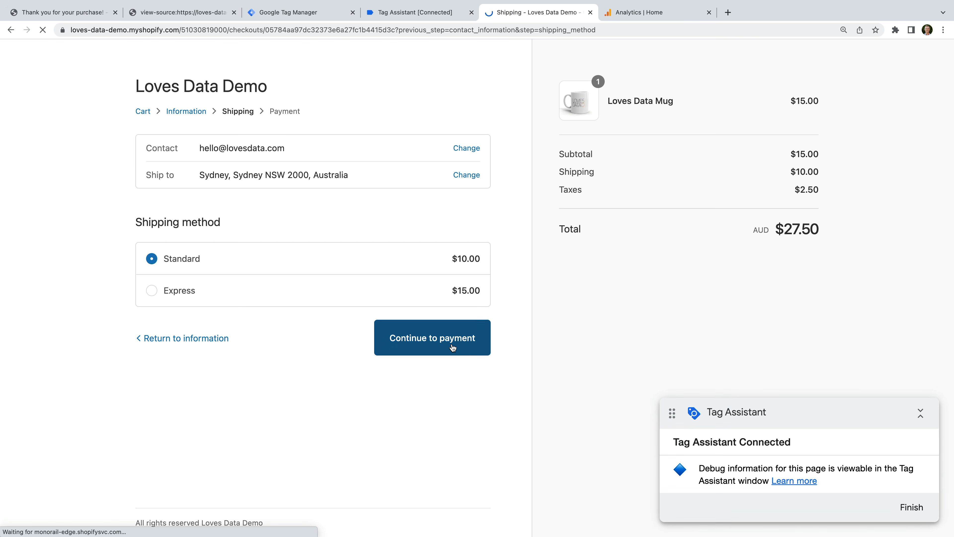
pyautogui.click(453, 346)
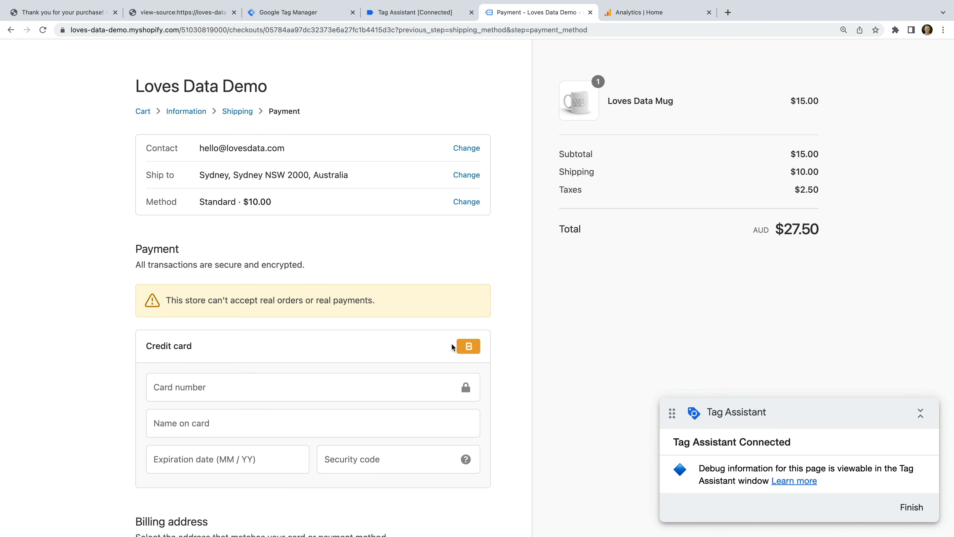
# Enter the test card number, cardholder name, expiry date and security code 123.
pyautogui.scroll(-3, 451, 343)
pyautogui.click(345, 334)
pyautogui.write('1')
pyautogui.click(292, 362)
pyautogui.write('Benjamin')
pyautogui.click(227, 409)
pyautogui.write('01 / 2')
pyautogui.click(327, 412)
pyautogui.write('123')
pyautogui.click(352, 434)
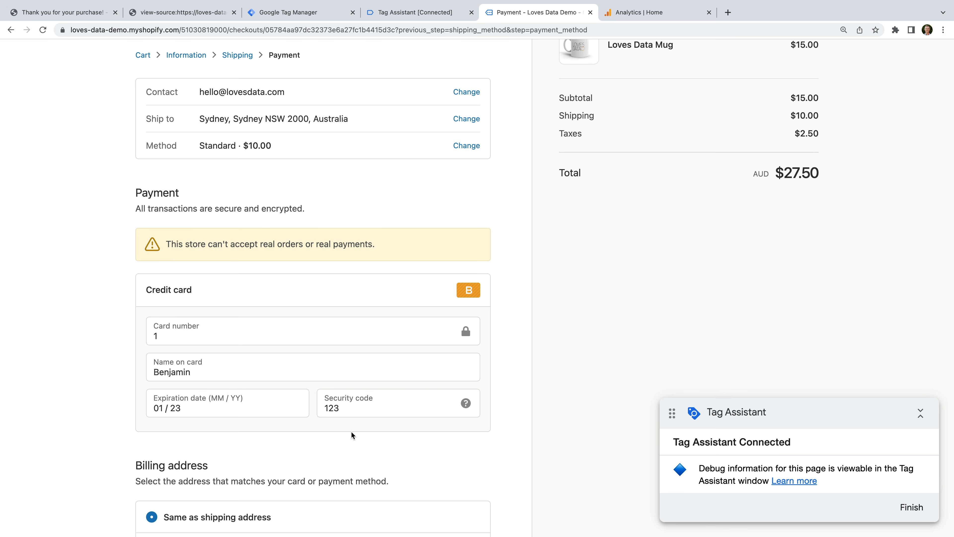
pyautogui.scroll(-5, 352, 431)
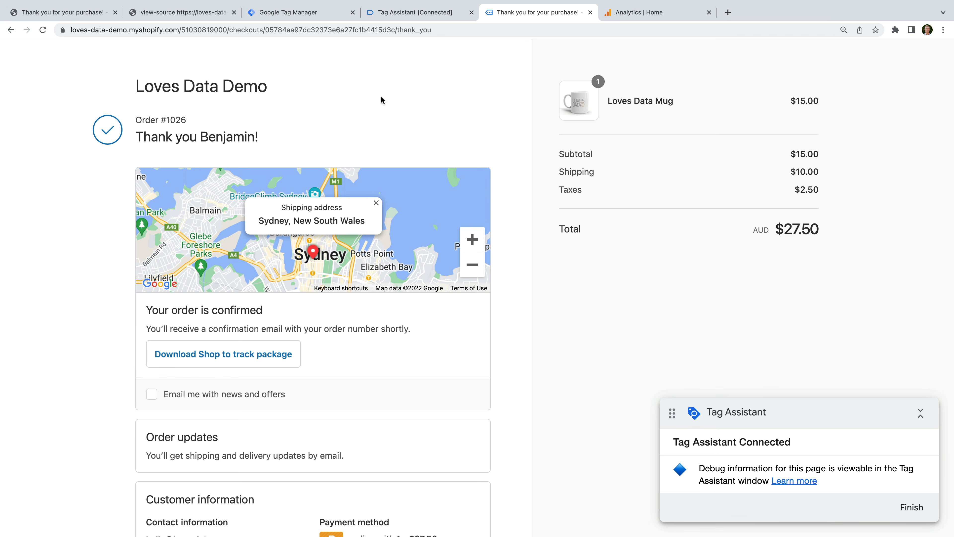
# Inspect the GA4 Ecommerce tag fired on the purchase event, showing variable values.
pyautogui.click(430, 18)
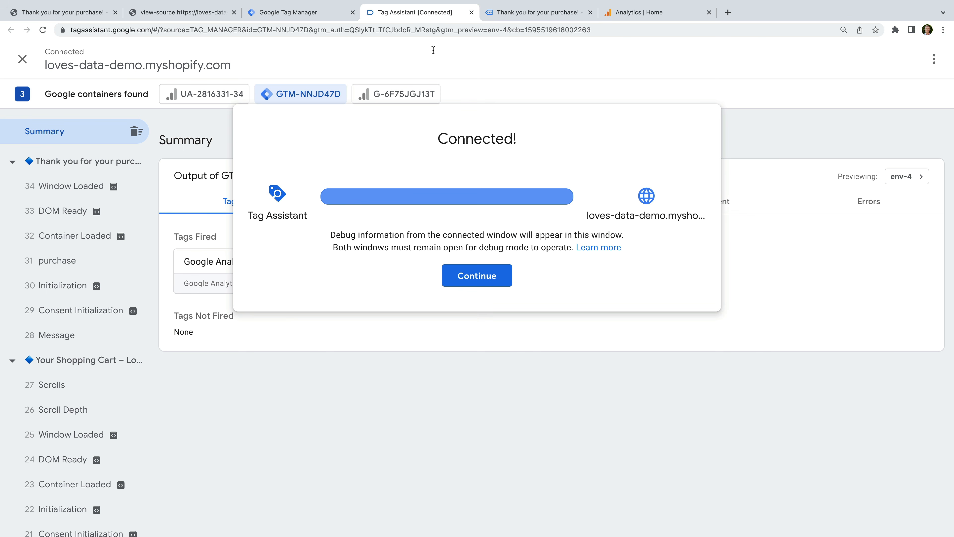
pyautogui.click(476, 275)
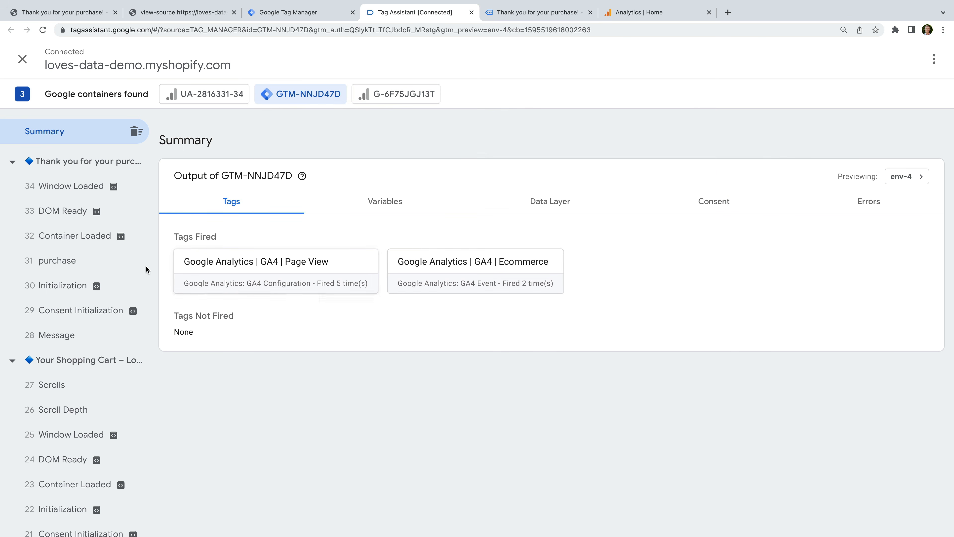
pyautogui.click(94, 266)
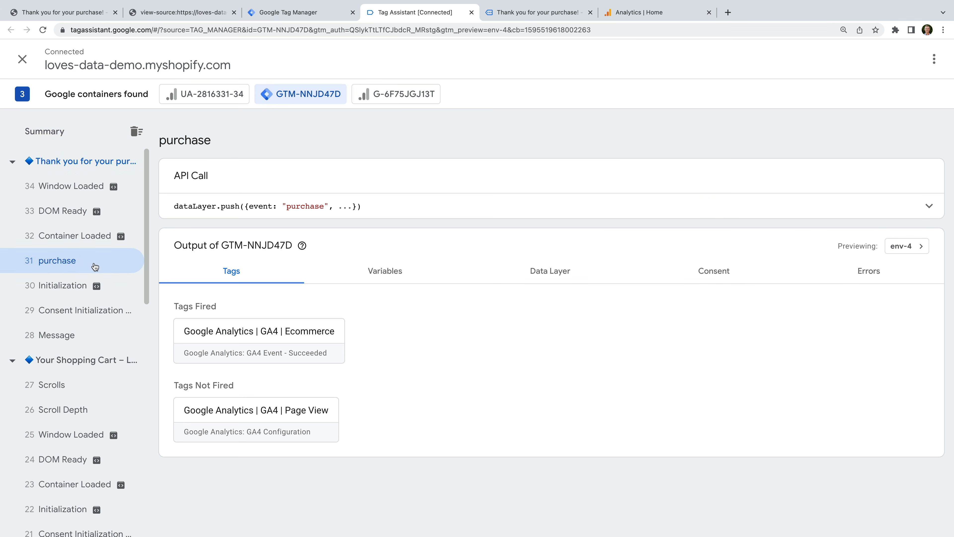
pyautogui.click(298, 337)
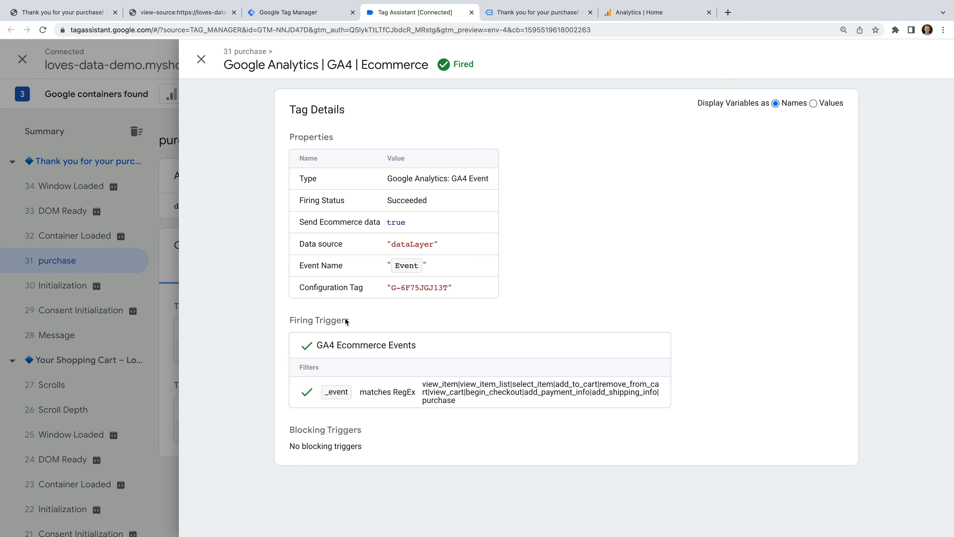
pyautogui.click(813, 104)
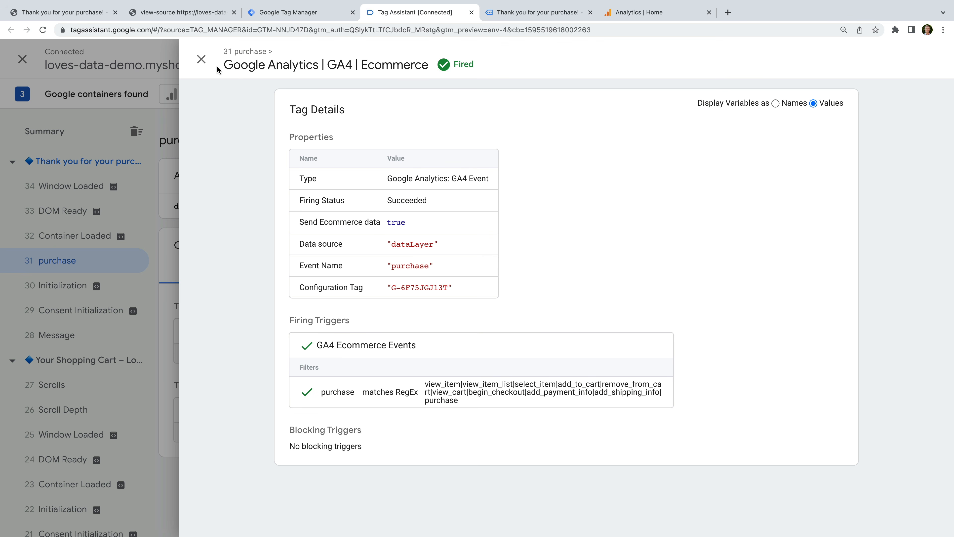
pyautogui.click(201, 60)
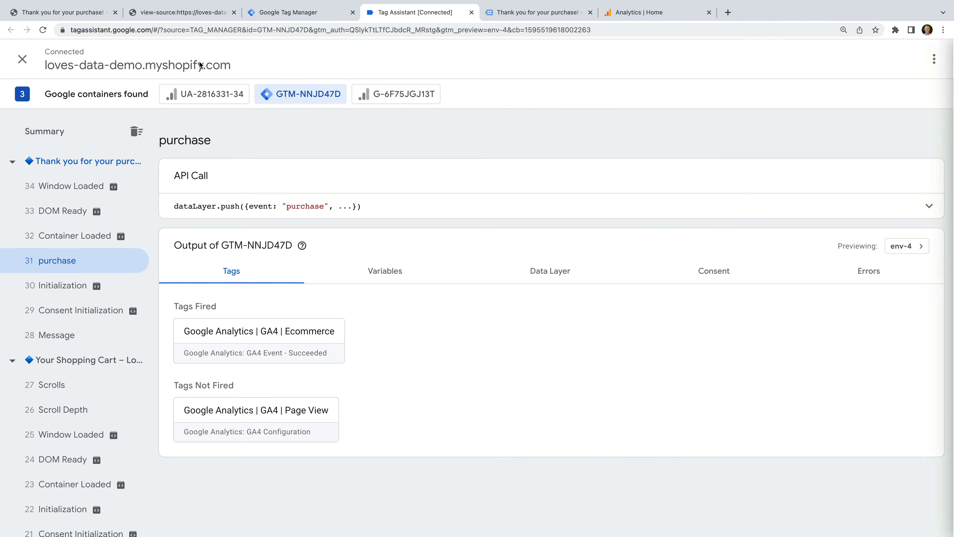
# Review the Purchase hit's parameters sent to G-6F75JGJ13T.
pyautogui.click(418, 99)
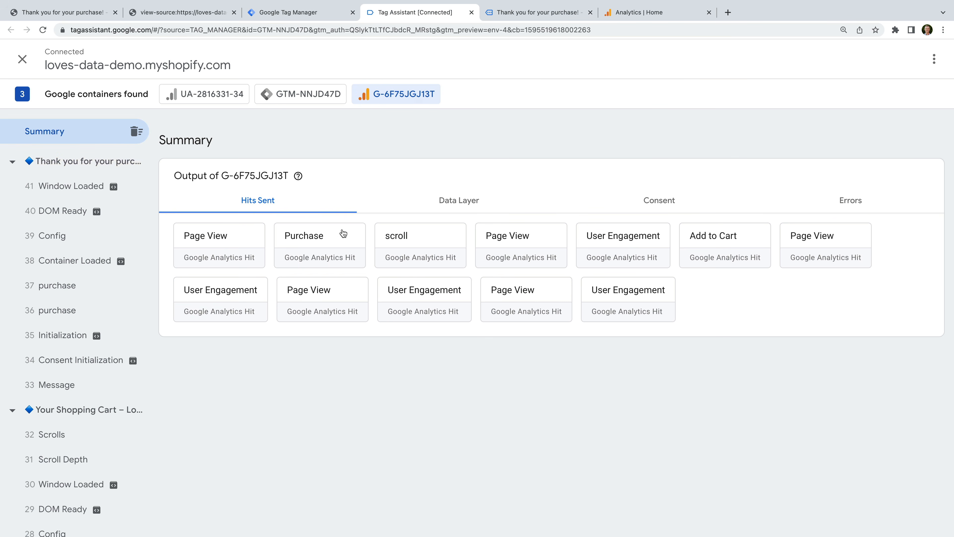
pyautogui.click(334, 245)
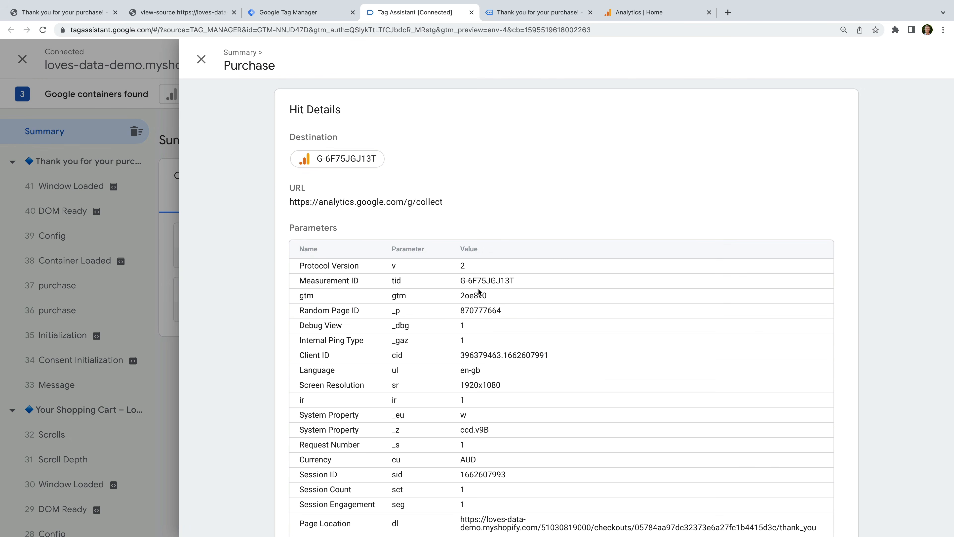
pyautogui.scroll(-3, 513, 297)
pyautogui.scroll(-2, 513, 300)
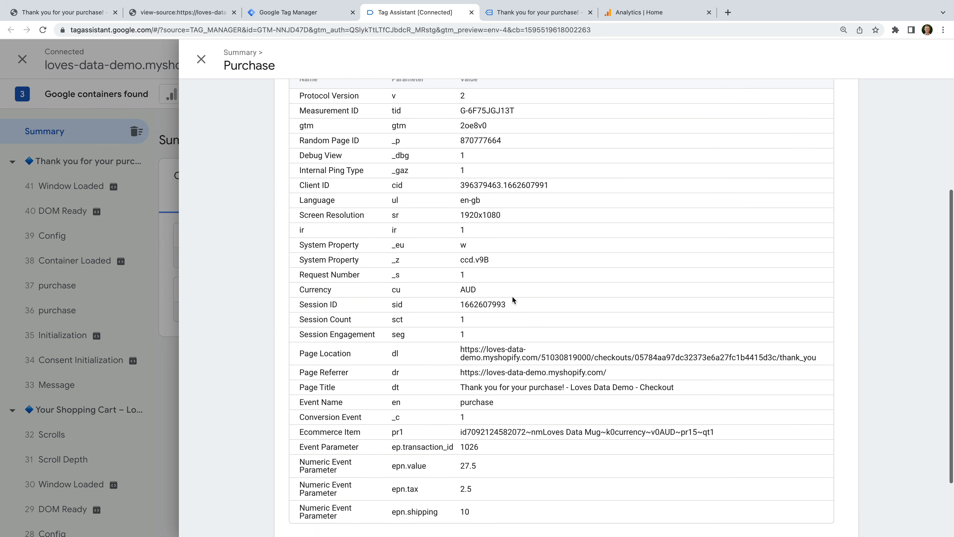
pyautogui.click(646, 12)
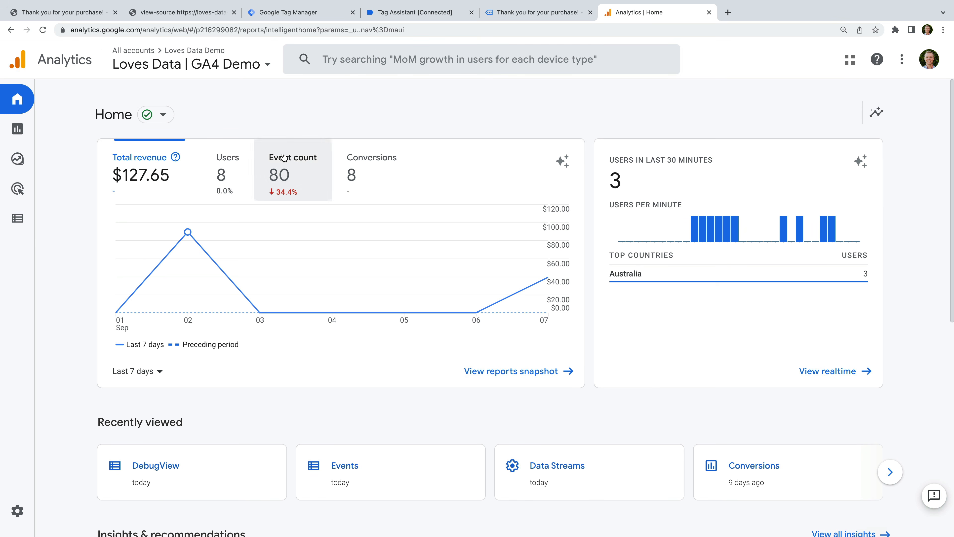
# Go from the Events list to DebugView in the Loves Data GA4 Demo property.
pyautogui.click(25, 222)
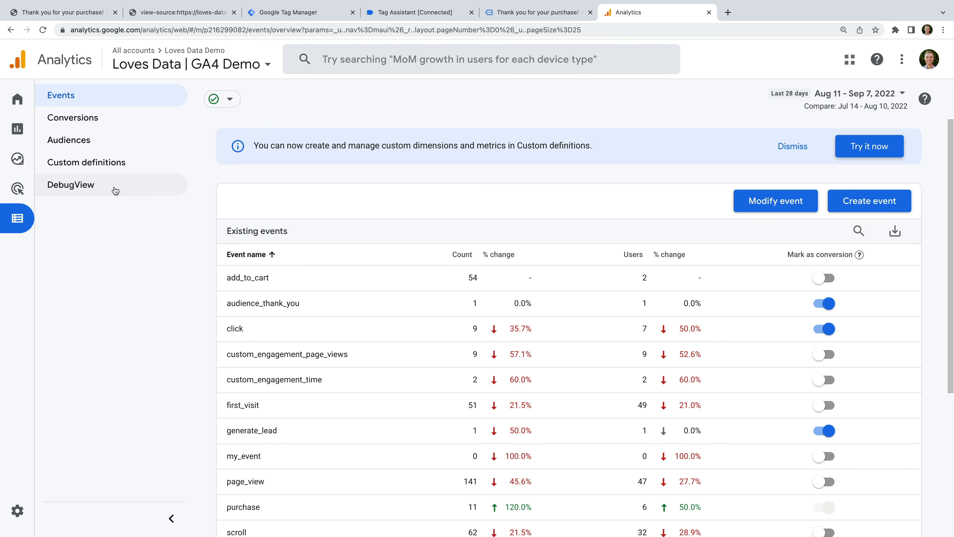
pyautogui.click(114, 189)
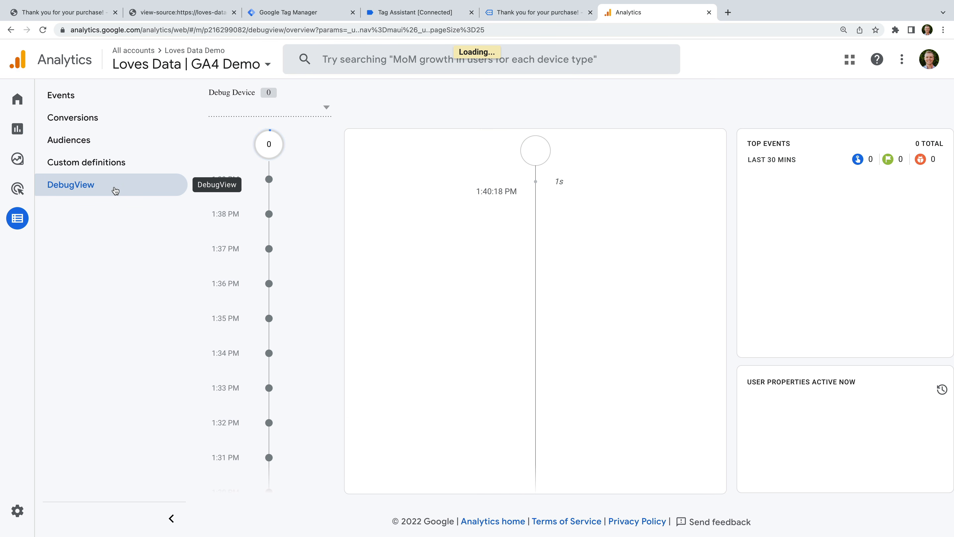
pyautogui.scroll(-3, 563, 289)
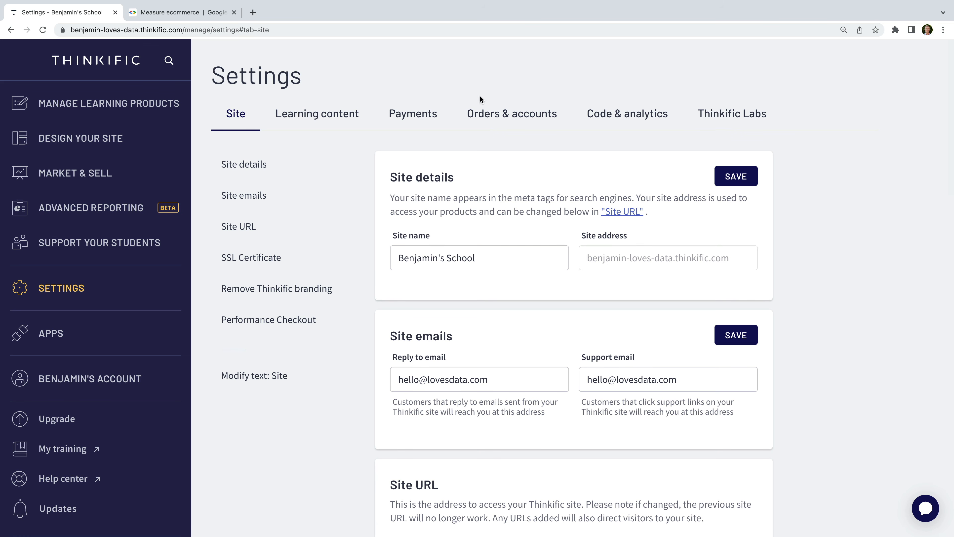
# Open Thinkific's Code & analytics settings and scroll down to the order tracking code.
pyautogui.click(596, 117)
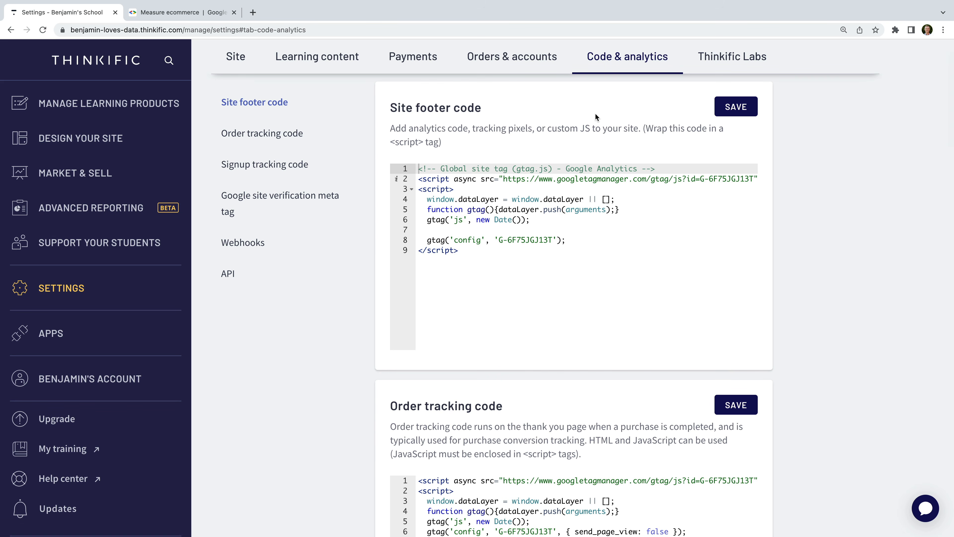
pyautogui.scroll(-2, 595, 112)
pyautogui.scroll(-3, 595, 113)
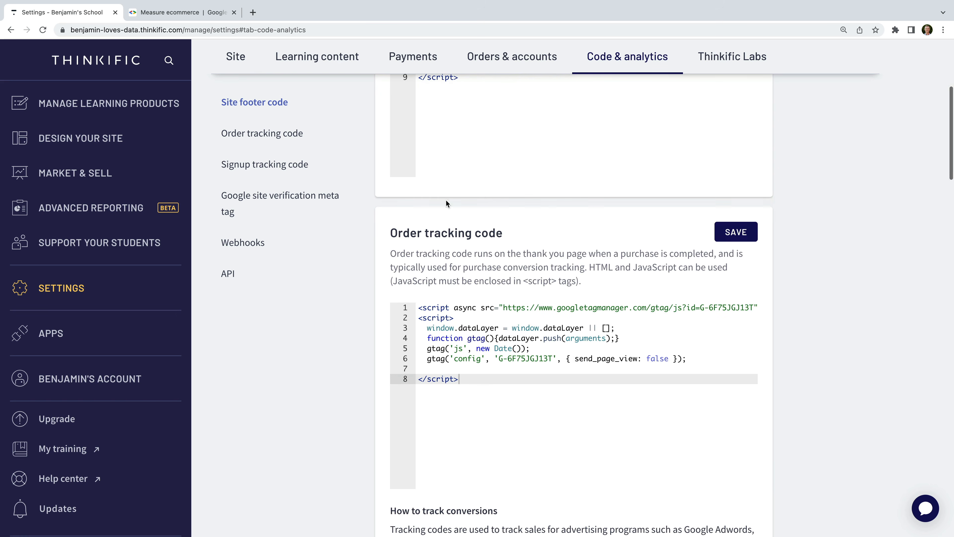
pyautogui.moveTo(390, 232); pyautogui.dragTo(511, 236)
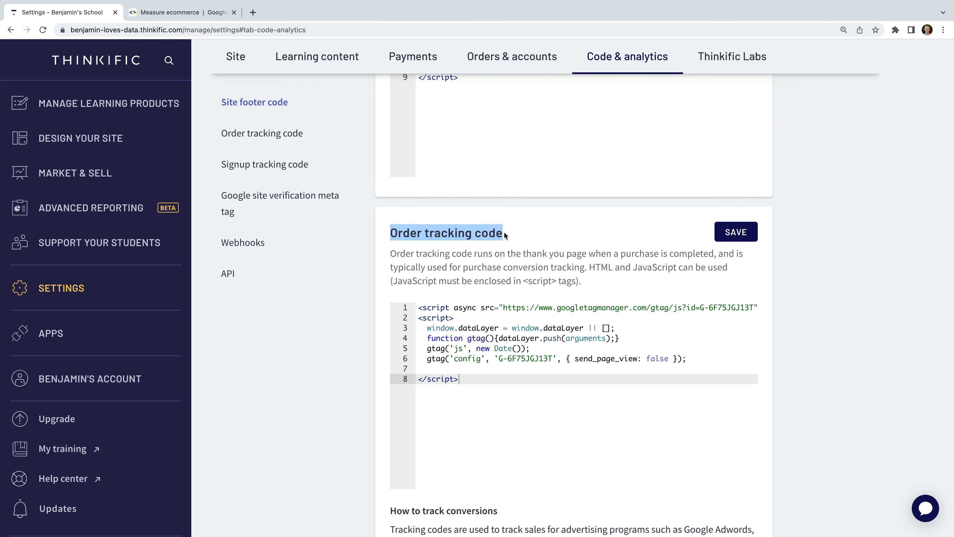
# Copy Google's sample gtag purchase event code from the Make a purchase example.
pyautogui.click(215, 16)
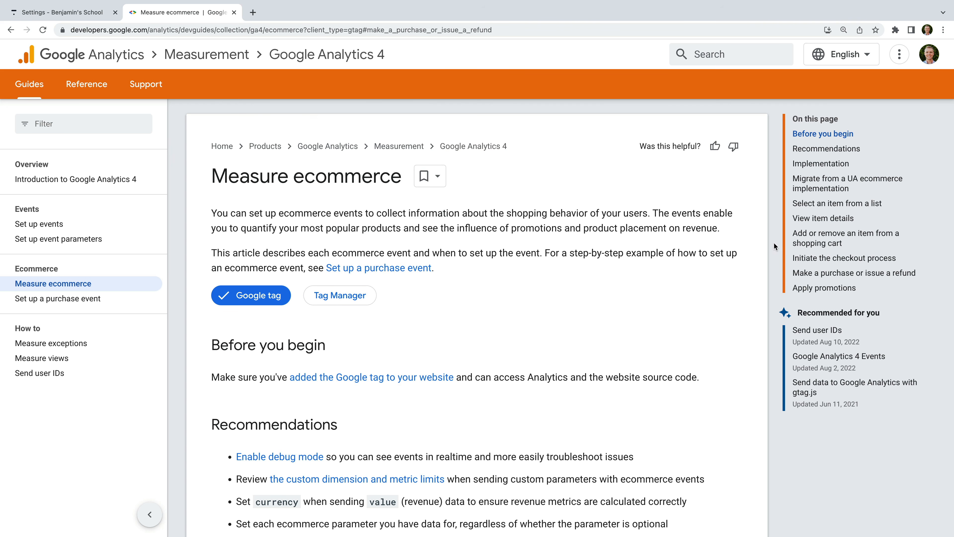
pyautogui.click(879, 274)
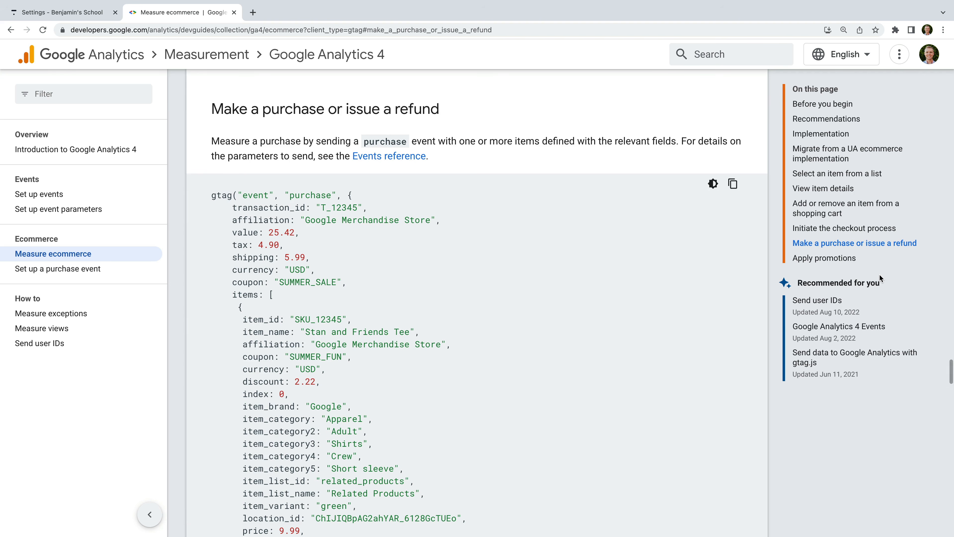
pyautogui.click(733, 185)
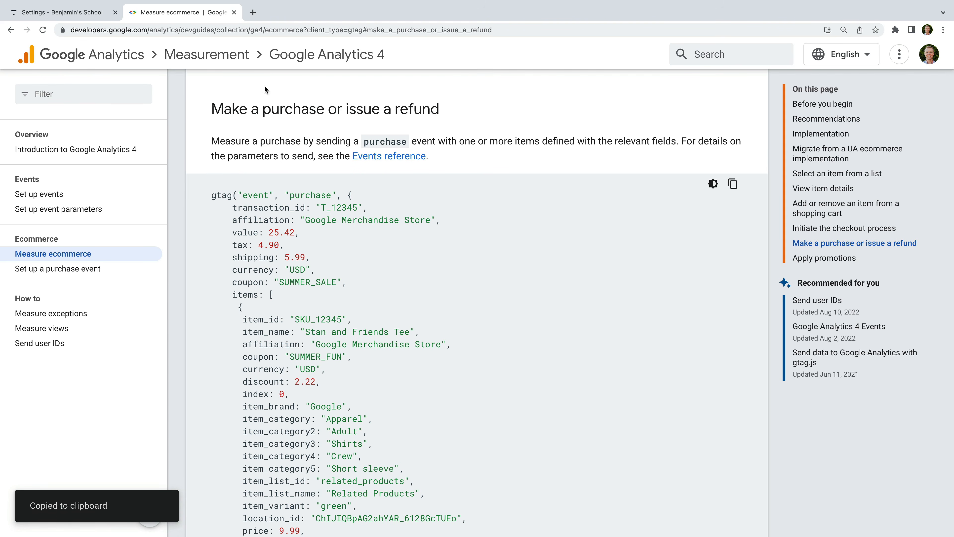
pyautogui.click(89, 14)
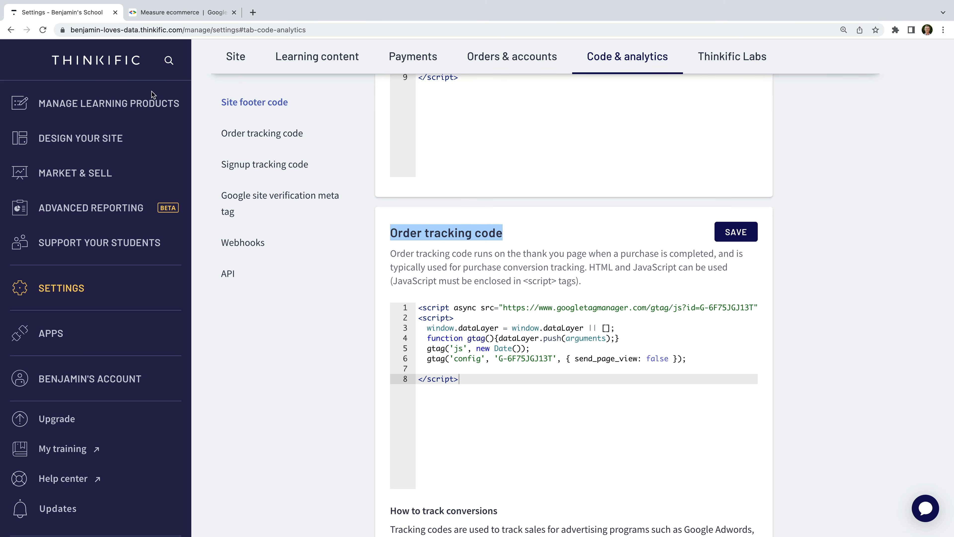
# Paste the sample purchase code on line 7 and delete its first sample item block.
pyautogui.click(420, 368)
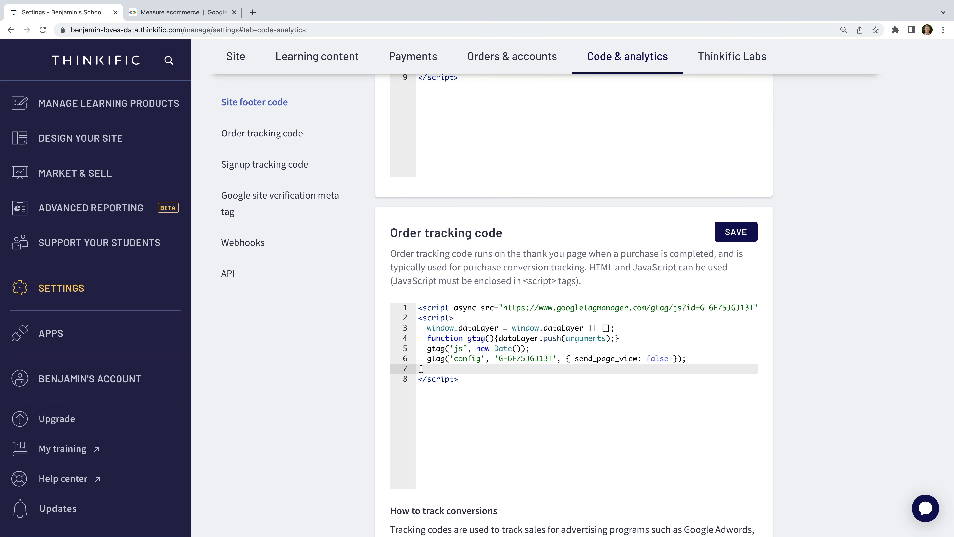
pyautogui.press('super+v')
pyautogui.scroll(5, 450, 439)
pyautogui.moveTo(451, 439); pyautogui.dragTo(444, 409)
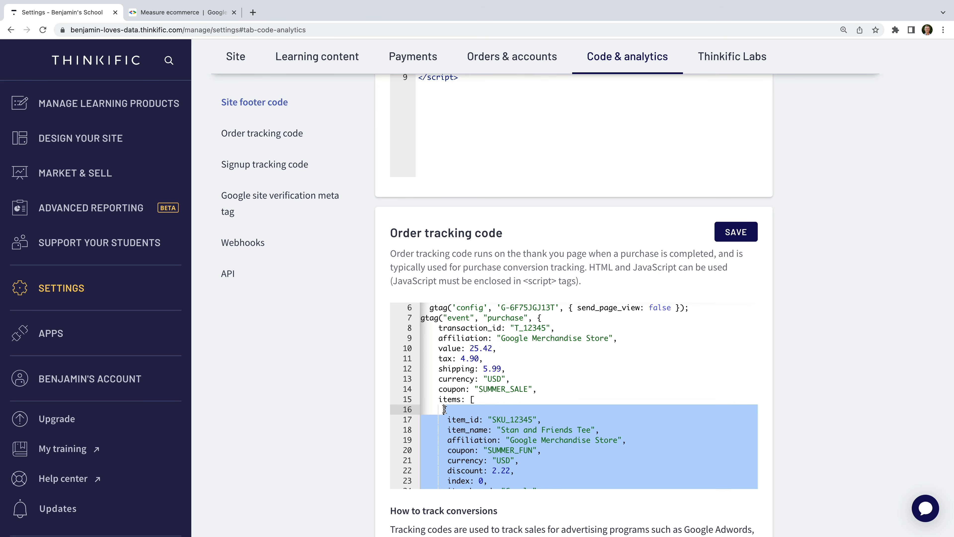
pyautogui.press('BackSpace')
pyautogui.click(486, 398)
# Replace transaction ID, affiliation and value with {{order_number}}, {{referral_code}} and {{total_price}}.
pyautogui.scroll(1, 486, 397)
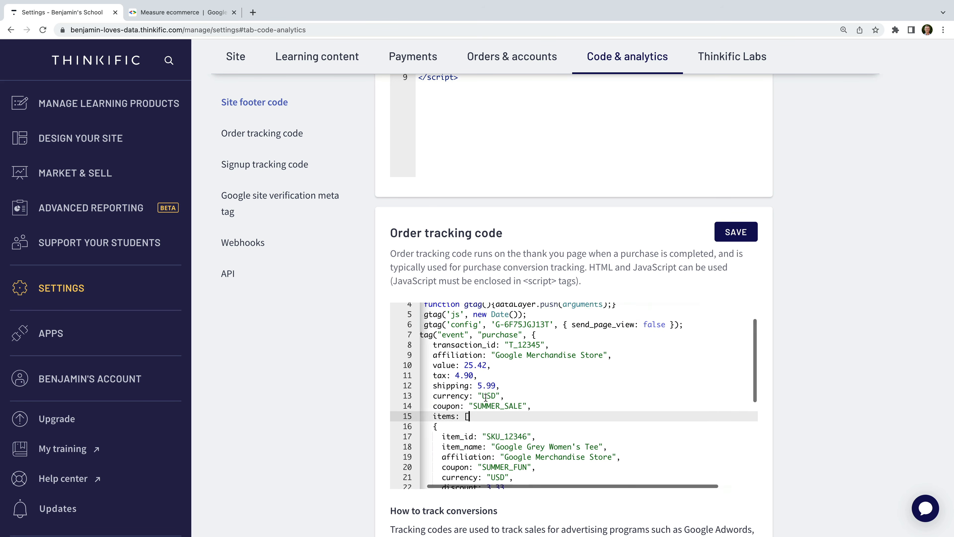
pyautogui.scroll(1, 486, 397)
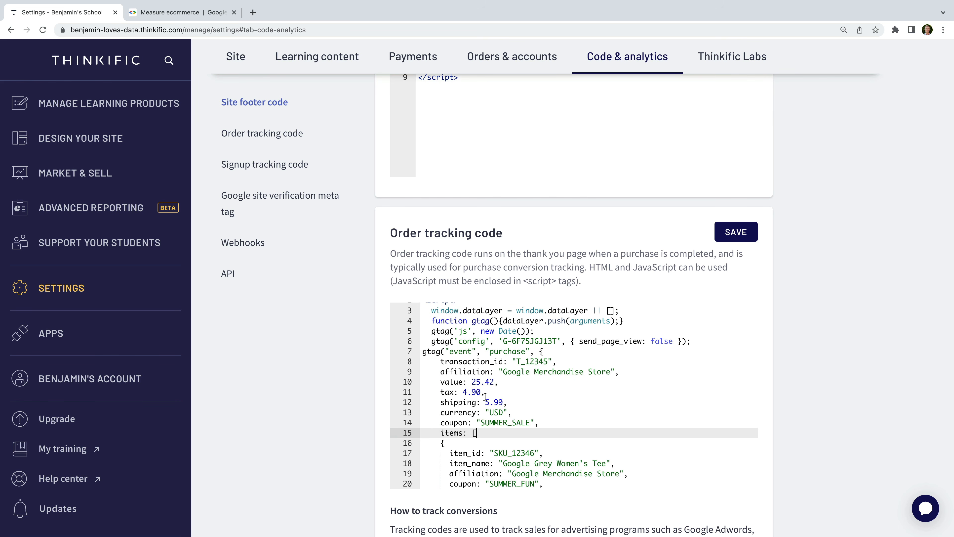
pyautogui.moveTo(516, 361); pyautogui.dragTo(551, 361)
pyautogui.write('{{order_number')
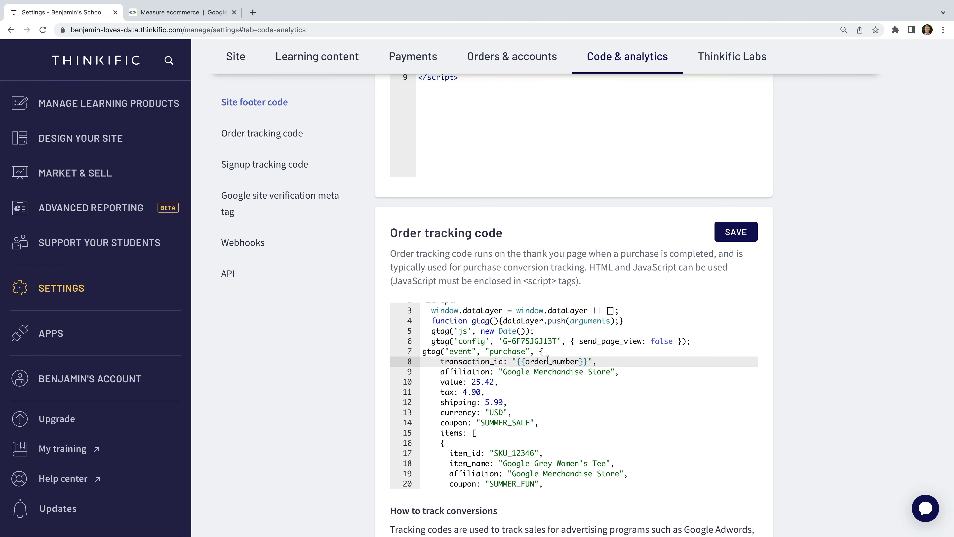
pyautogui.moveTo(504, 372); pyautogui.dragTo(611, 371)
pyautogui.write('{{referral_code')
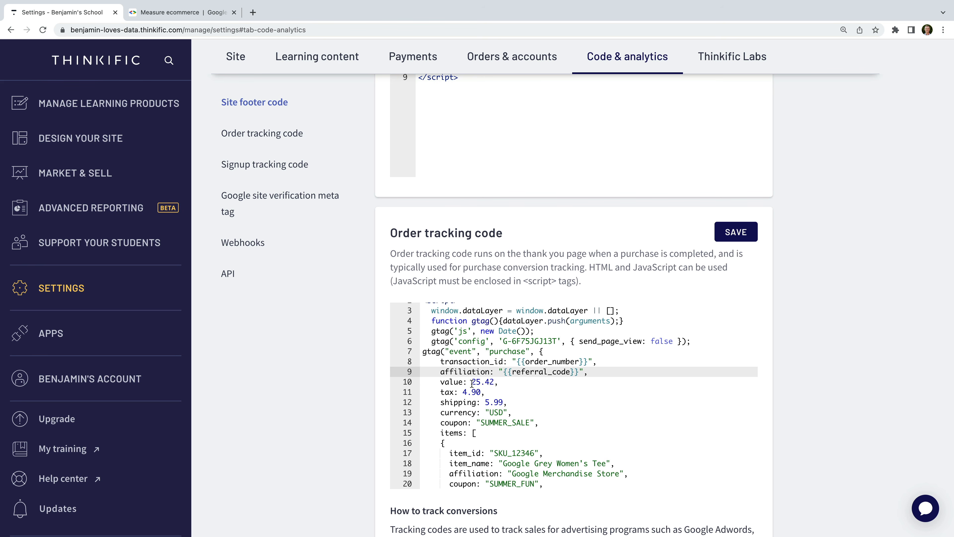
pyautogui.moveTo(471, 381); pyautogui.dragTo(497, 381)
pyautogui.write('{{total_price')
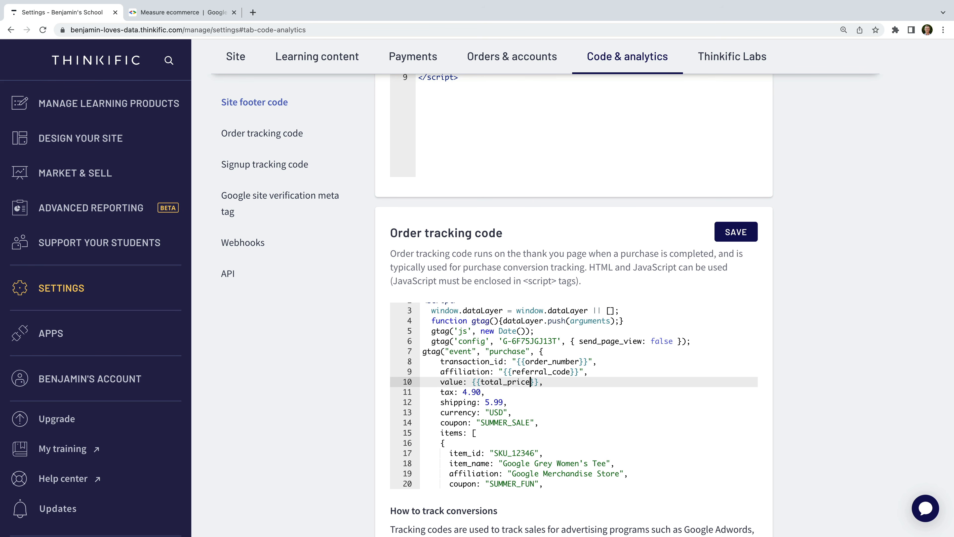
# Delete the tax, shipping and coupon lines from the purchase event.
pyautogui.press('End')
pyautogui.hotkey('shift', 'Down')
pyautogui.press('BackSpace')
pyautogui.hotkey('shift', 'Down')
pyautogui.press('BackSpace')
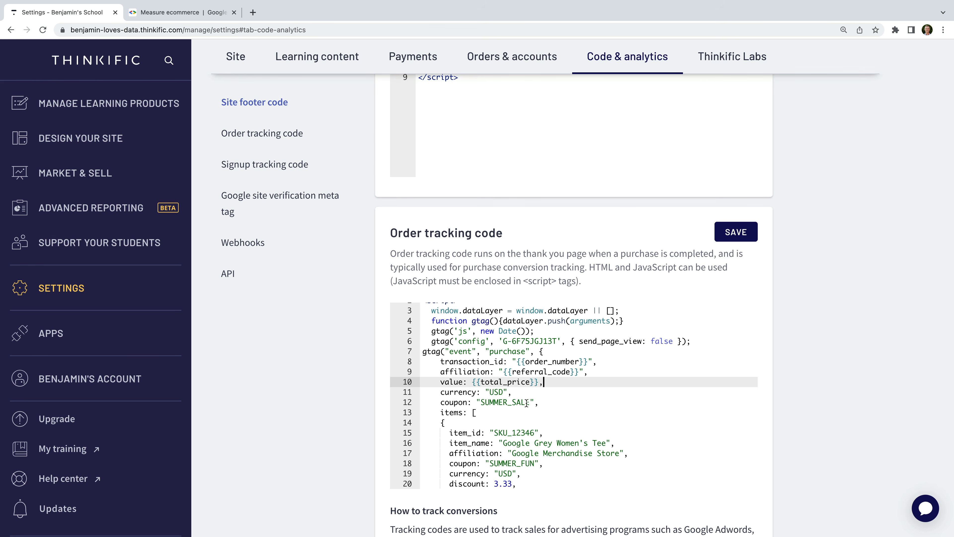
pyautogui.press('Down')
pyautogui.hotkey('shift', 'Down')
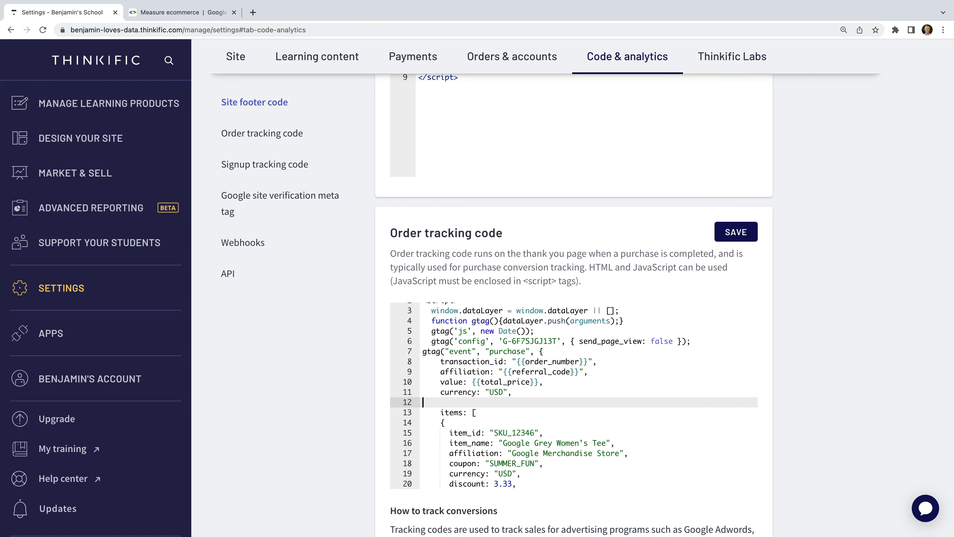
pyautogui.press('BackSpace')
# Set item ID and name to {{product_id}} and {{product_name}}, removing unused item and promotion fields.
pyautogui.doubleClick(503, 422)
pyautogui.write('{{product_id')
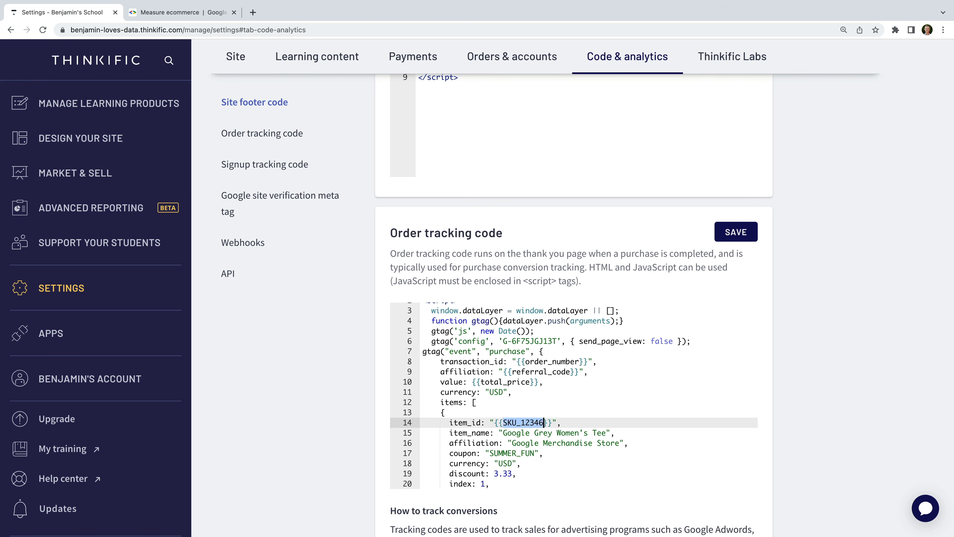
pyautogui.scroll(-3, 501, 352)
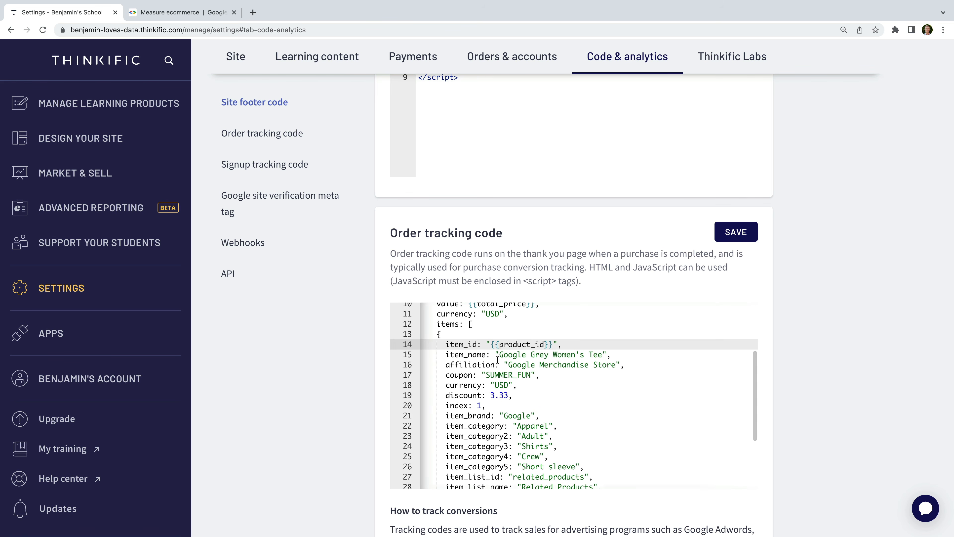
pyautogui.moveTo(501, 353); pyautogui.dragTo(603, 354)
pyautogui.write('{{product_name')
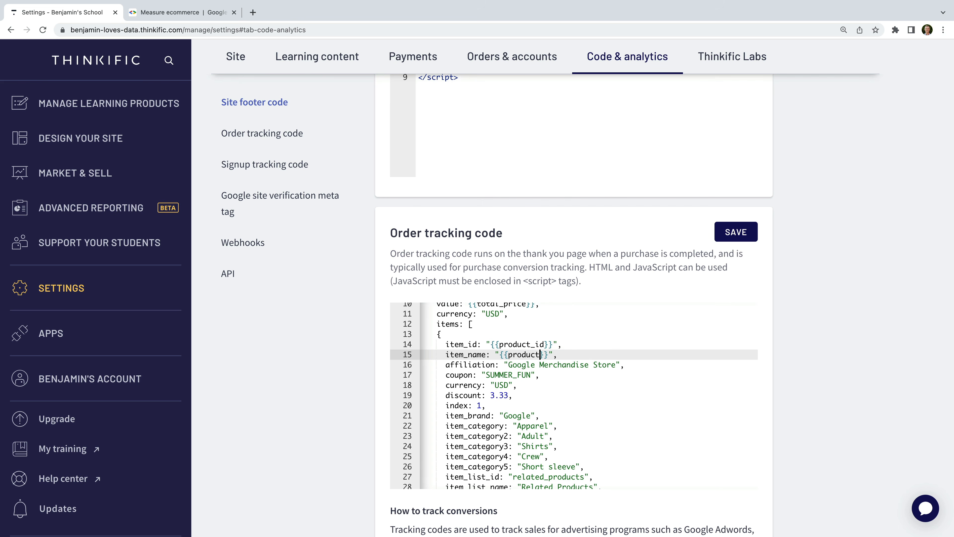
pyautogui.moveTo(539, 376); pyautogui.dragTo(643, 411)
pyautogui.press('BackSpace')
pyautogui.press('BackSpace')
pyautogui.press('BackSpace')
pyautogui.press('BackSpace')
pyautogui.press('BackSpace')
pyautogui.moveTo(480, 422); pyautogui.dragTo(503, 422)
pyautogui.write('{')
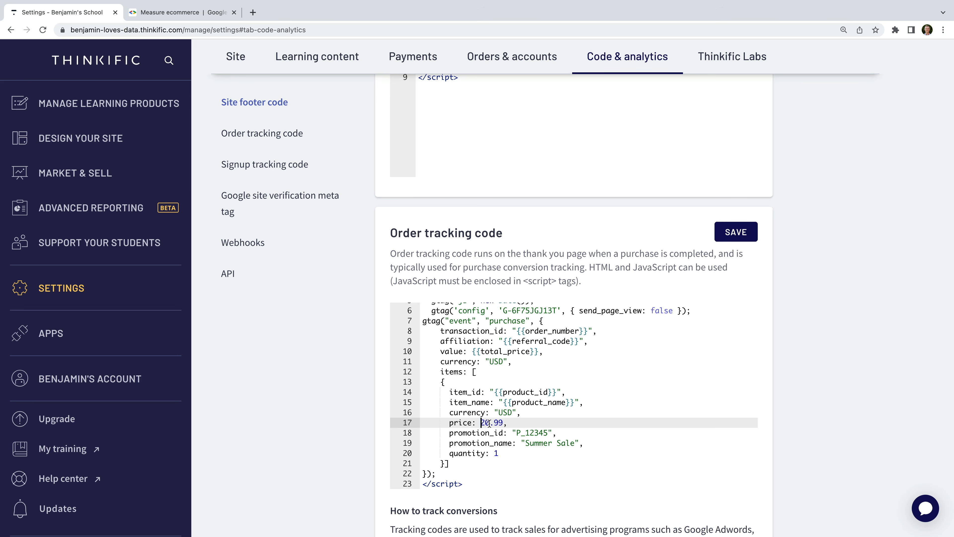
pyautogui.moveTo(585, 442); pyautogui.dragTo(413, 431)
pyautogui.press('BackSpace')
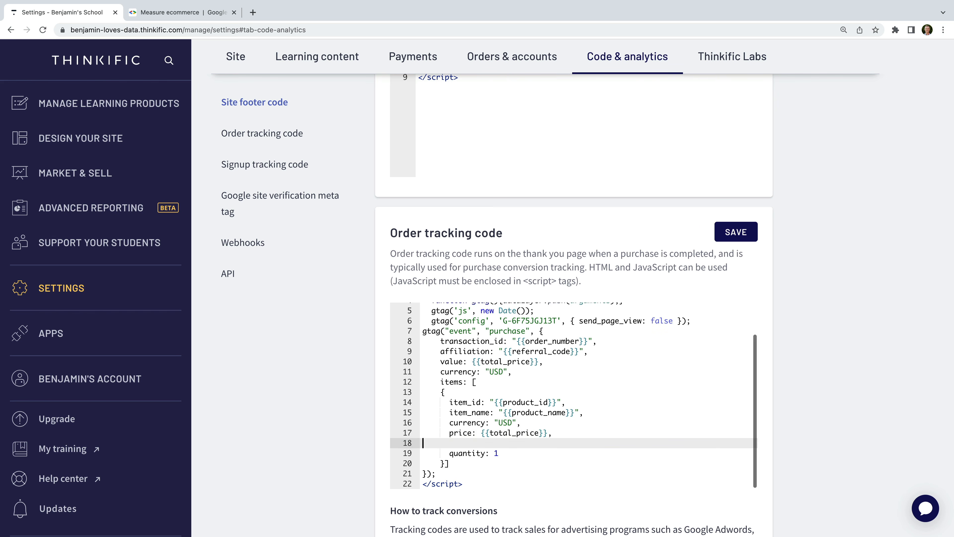
pyautogui.press('BackSpace')
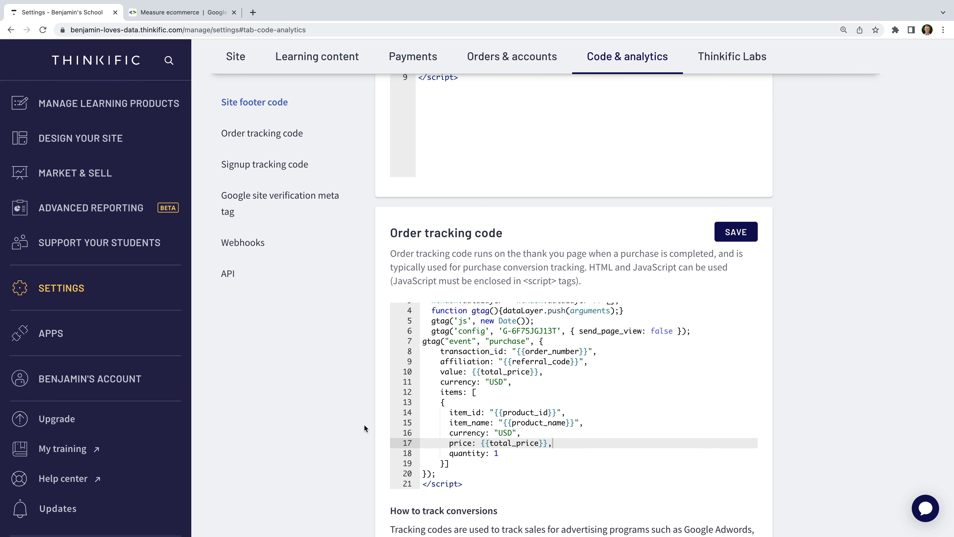